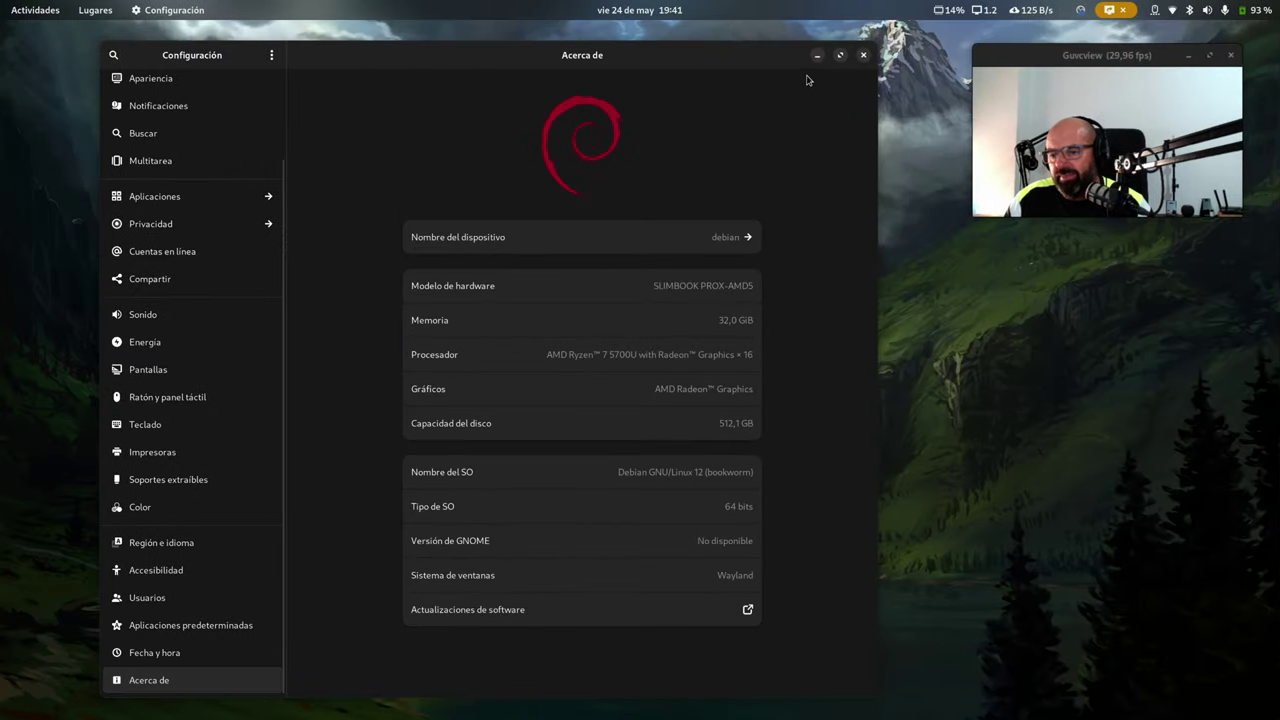
- Clear the desktop by minimizing the Settings and Terminal windows, and reposition the Cameractrls window
click(817, 55)
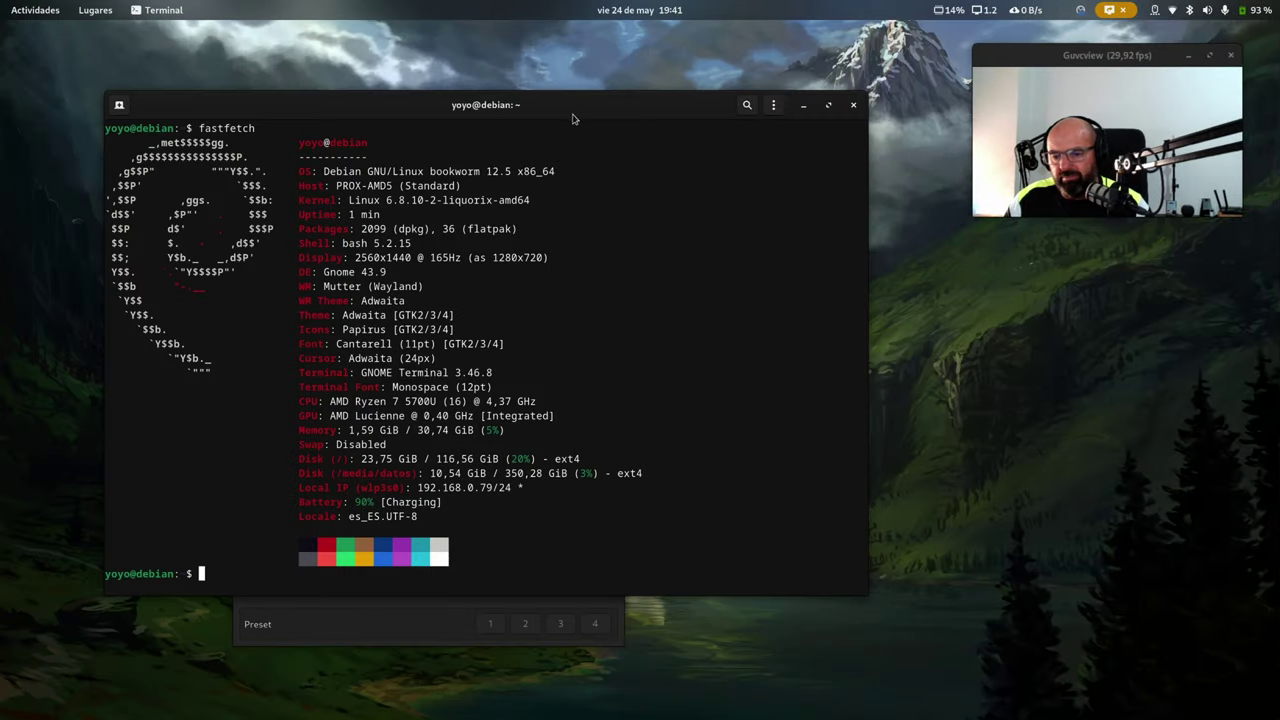
drag(571, 114, 575, 121)
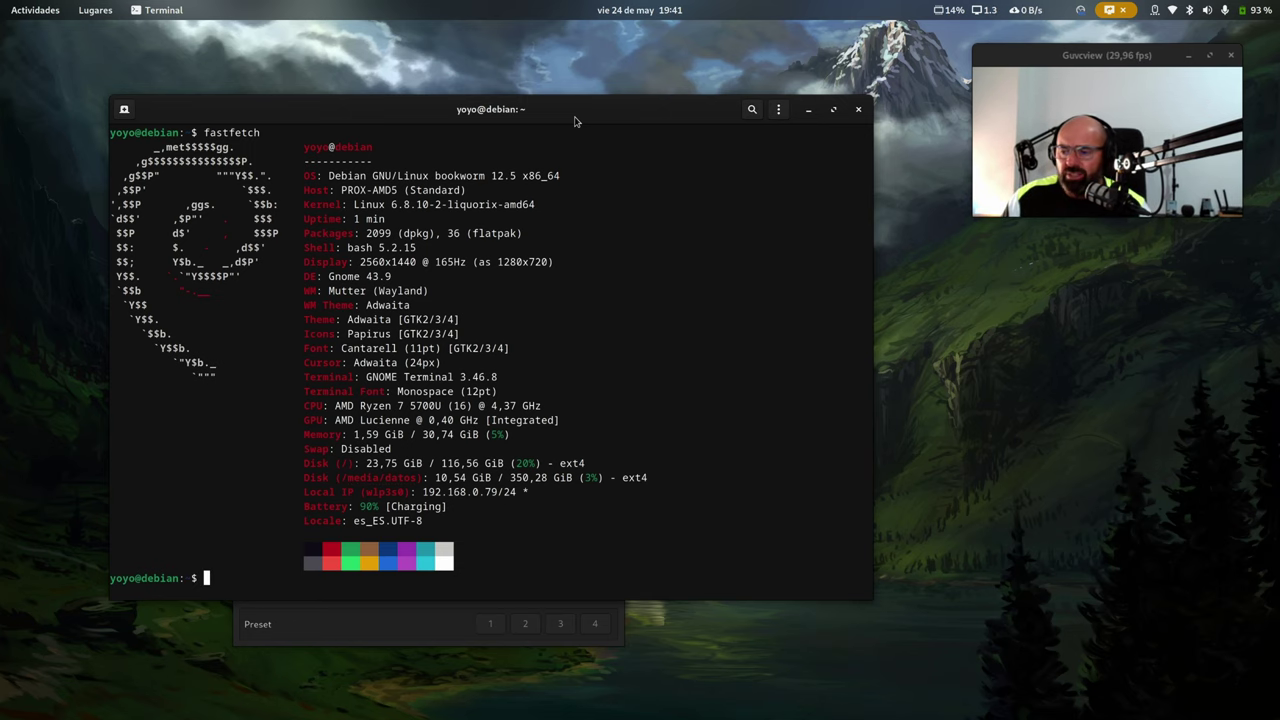
click(808, 109)
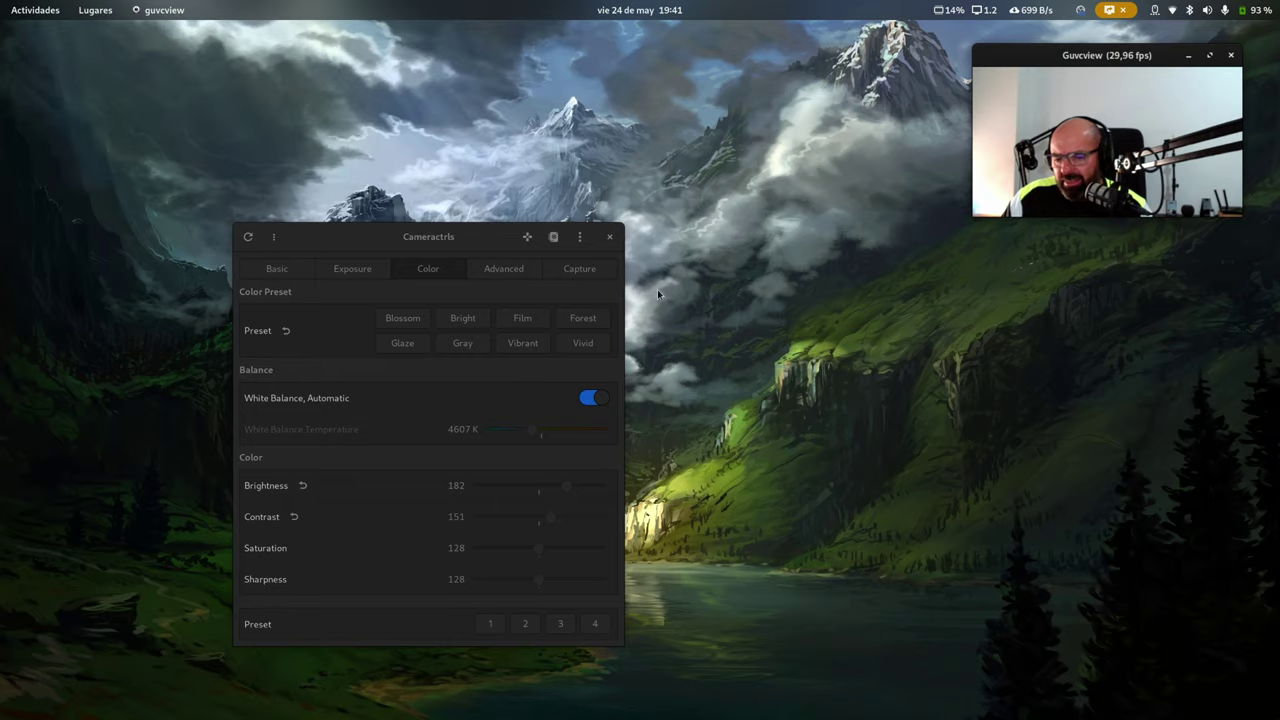
click(474, 253)
- Look through the icons of the installed applications across the application grid pages, and return to the first workspace
key(super)
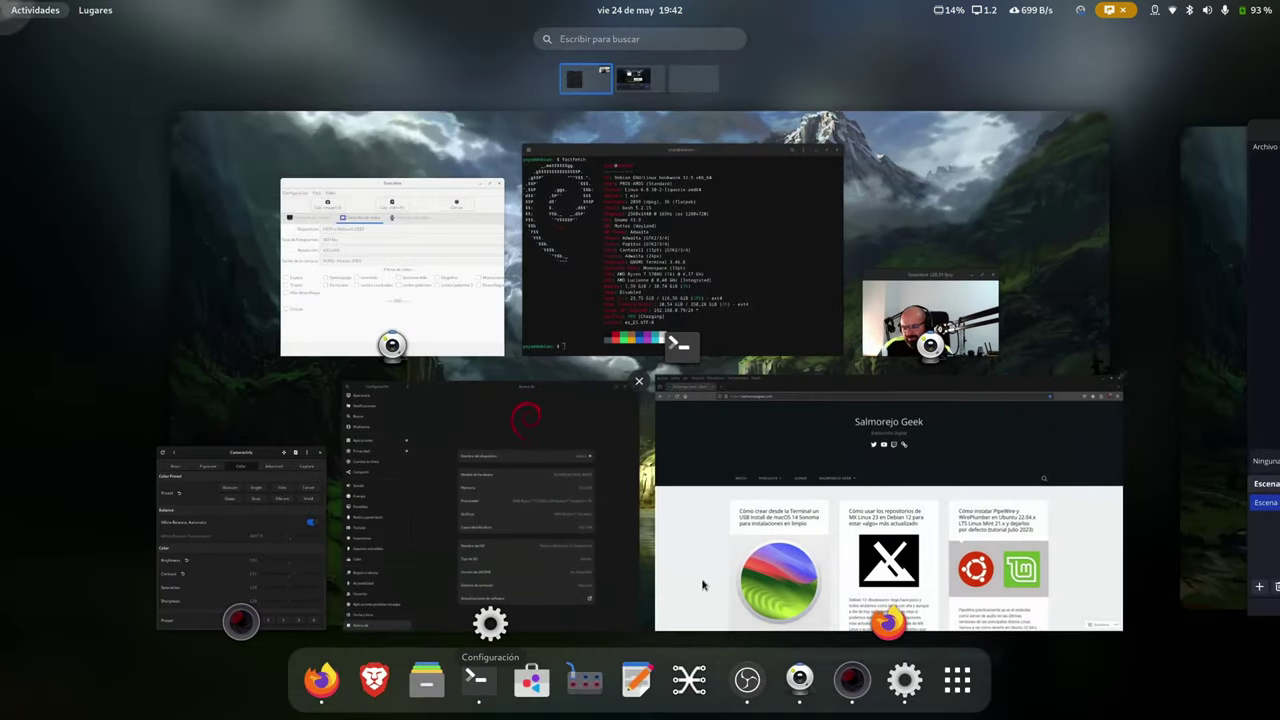
click(962, 687)
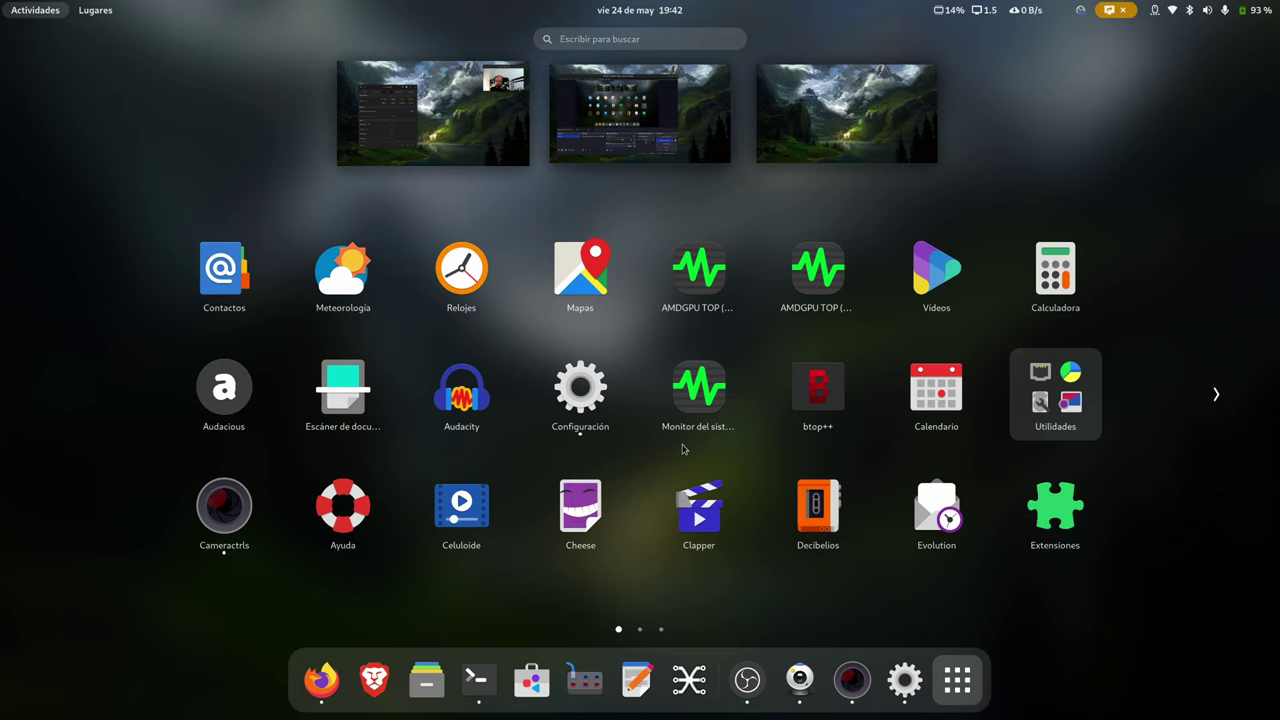
scroll(686, 441, down, 2)
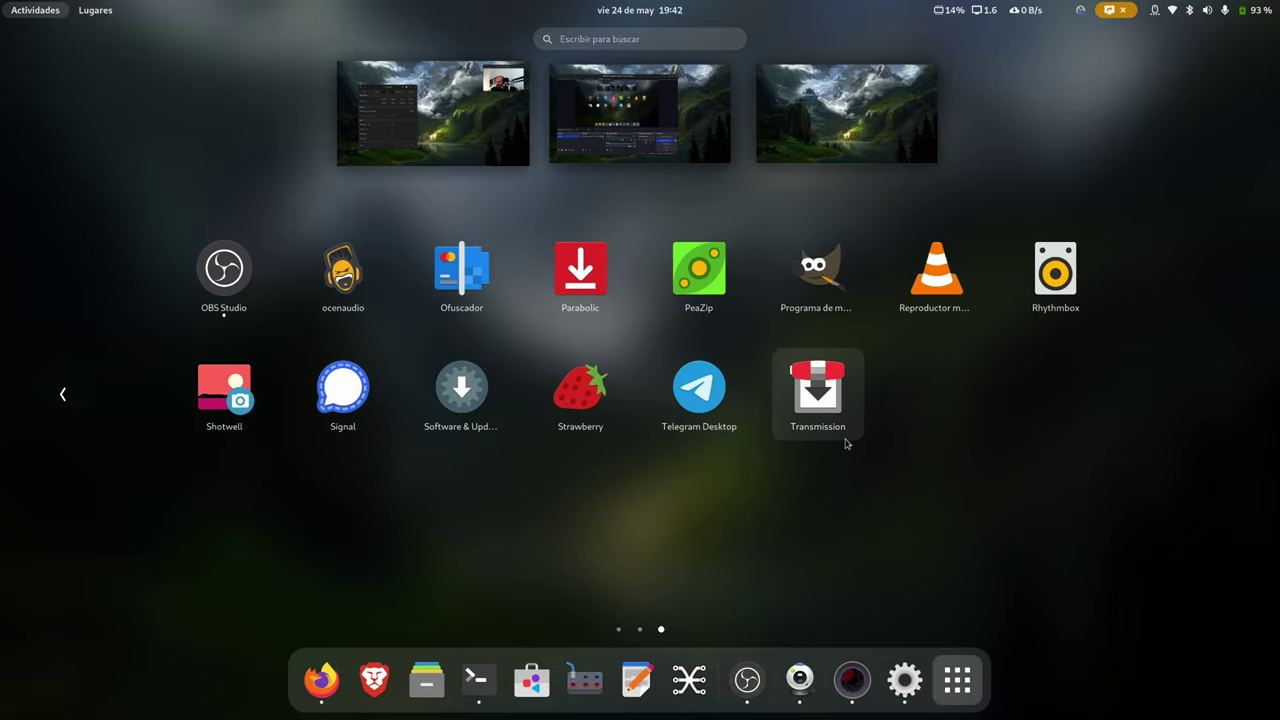
scroll(856, 437, up, 1)
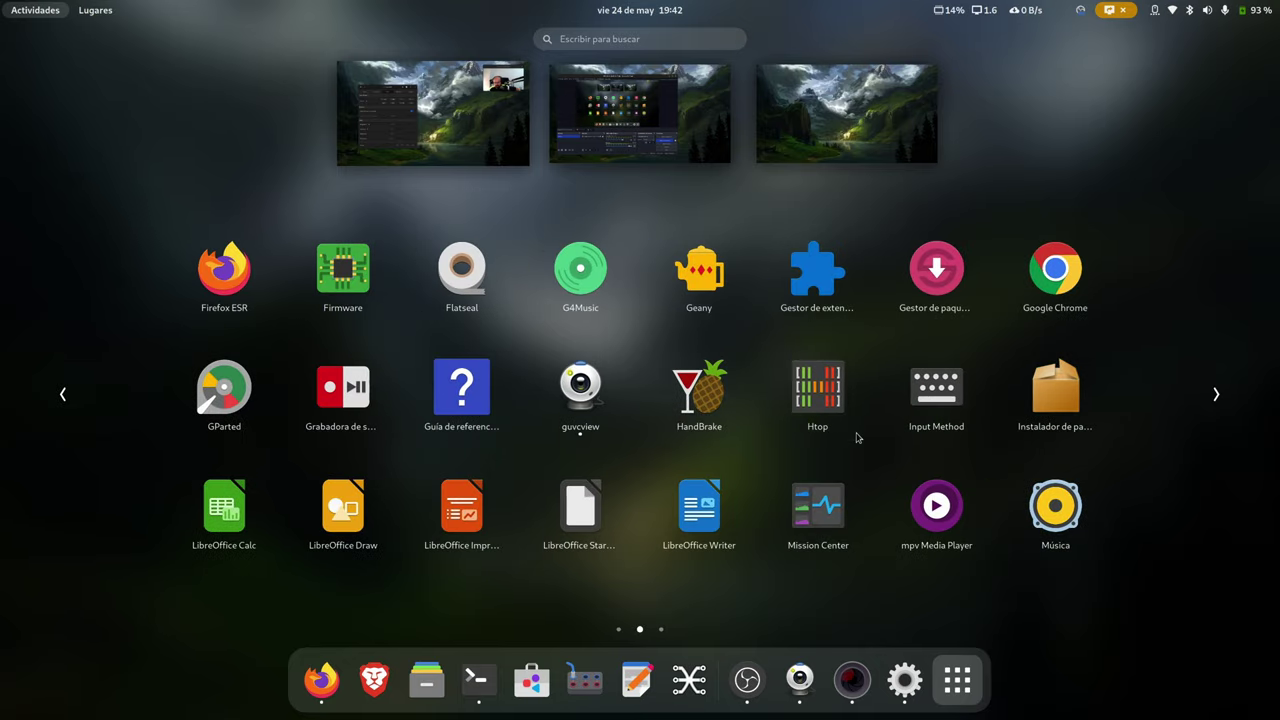
scroll(855, 435, up, 1)
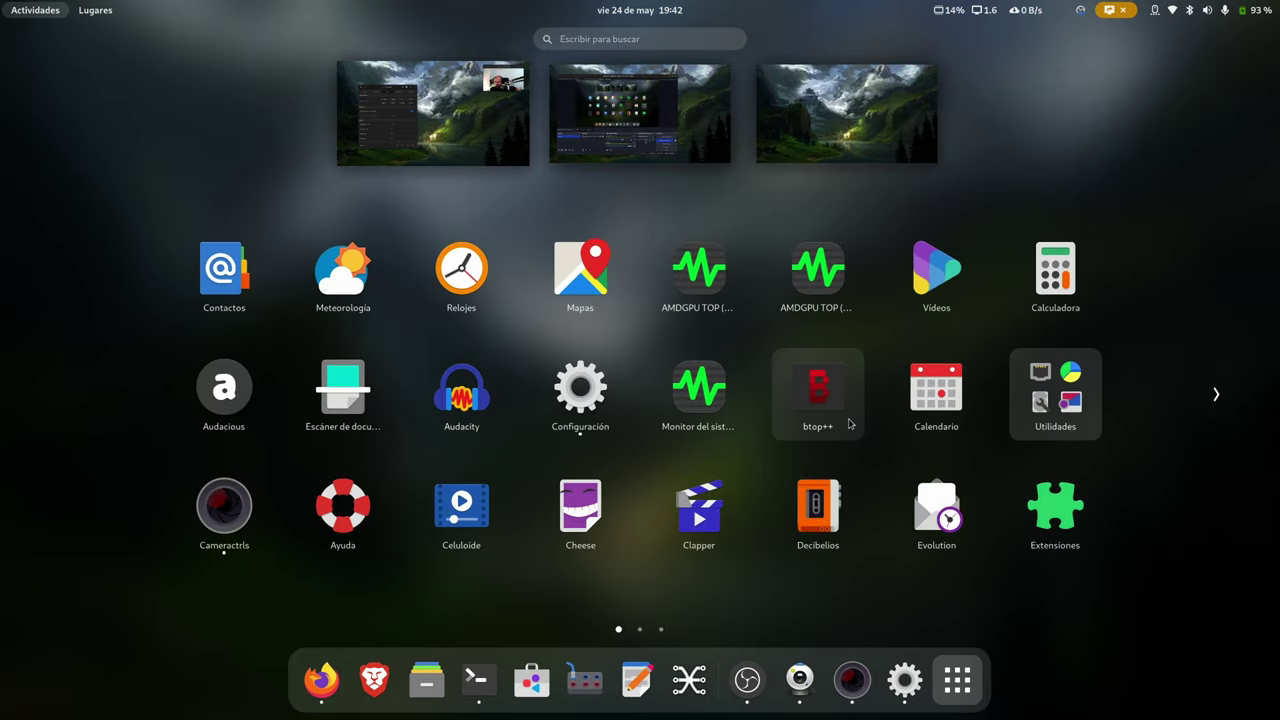
click(420, 120)
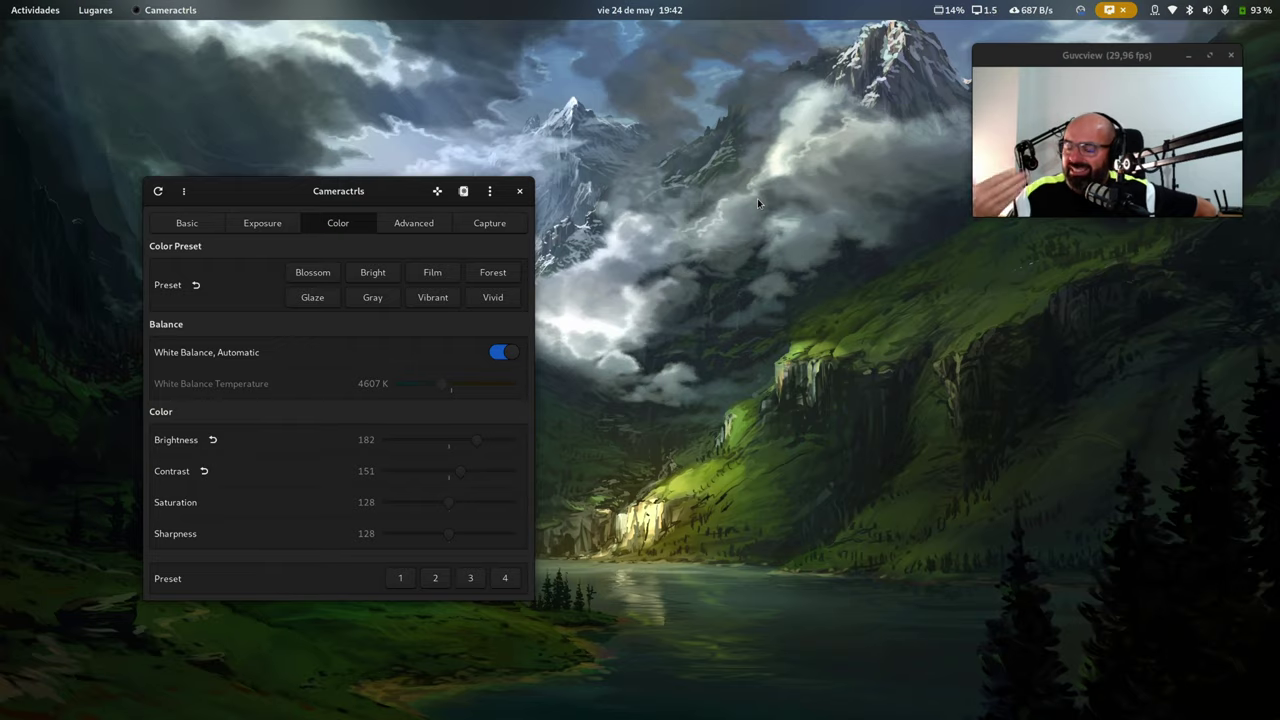
- Switch to the Firefox window and begin a search on the Salmorejo Geek site with "papi"
key(super)
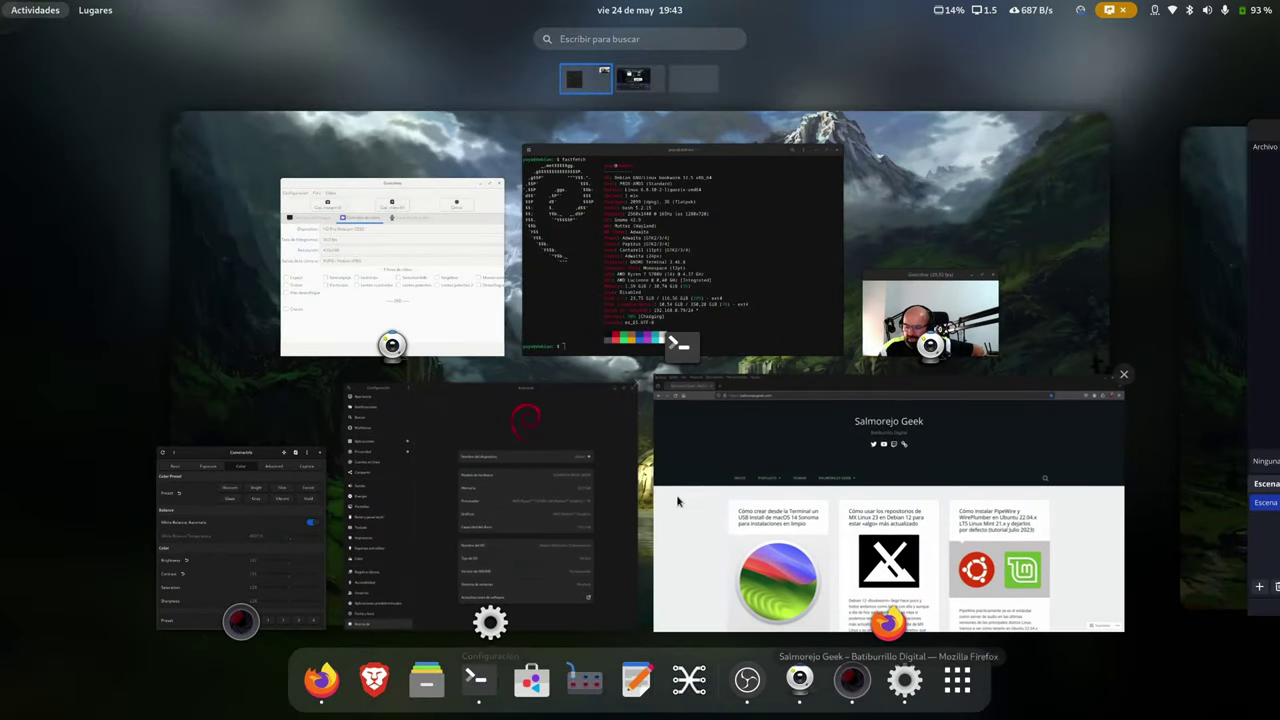
click(677, 501)
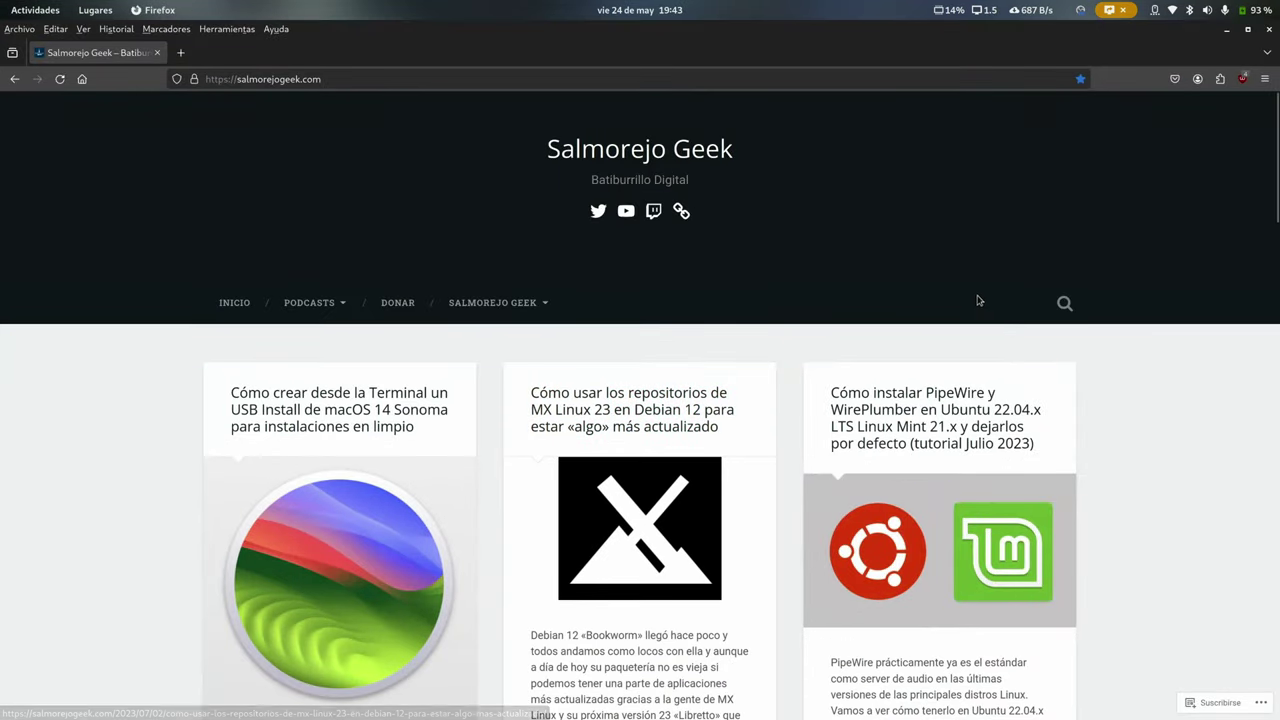
click(1065, 302)
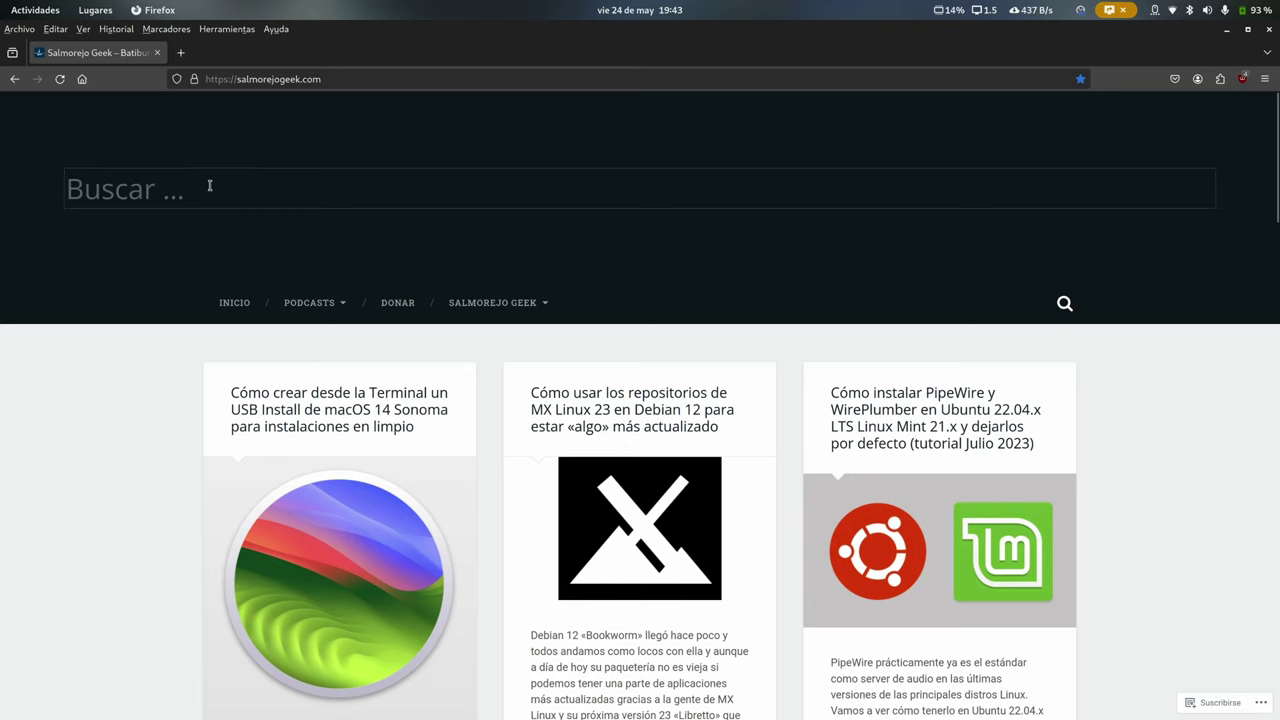
text(pap)
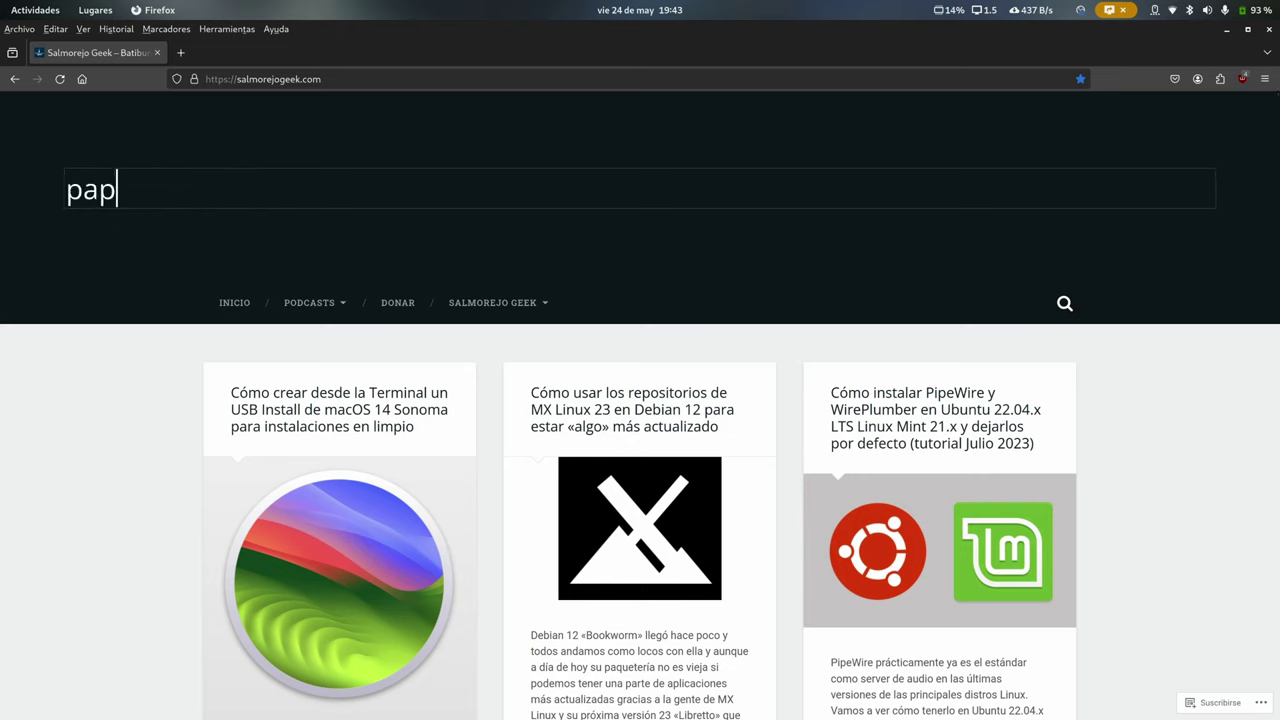
text(ip)
- Minimize Firefox and set the Guvcview webcam window to stay always on top
click(1228, 31)
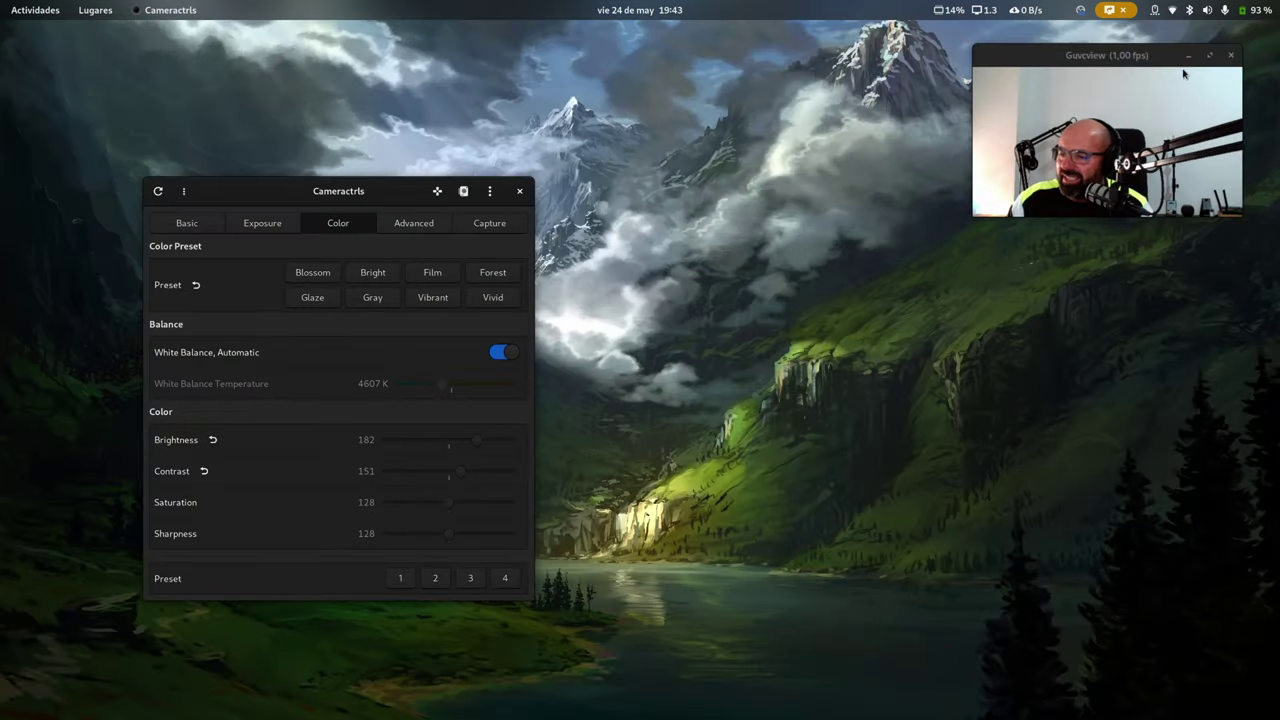
right_click(1120, 61)
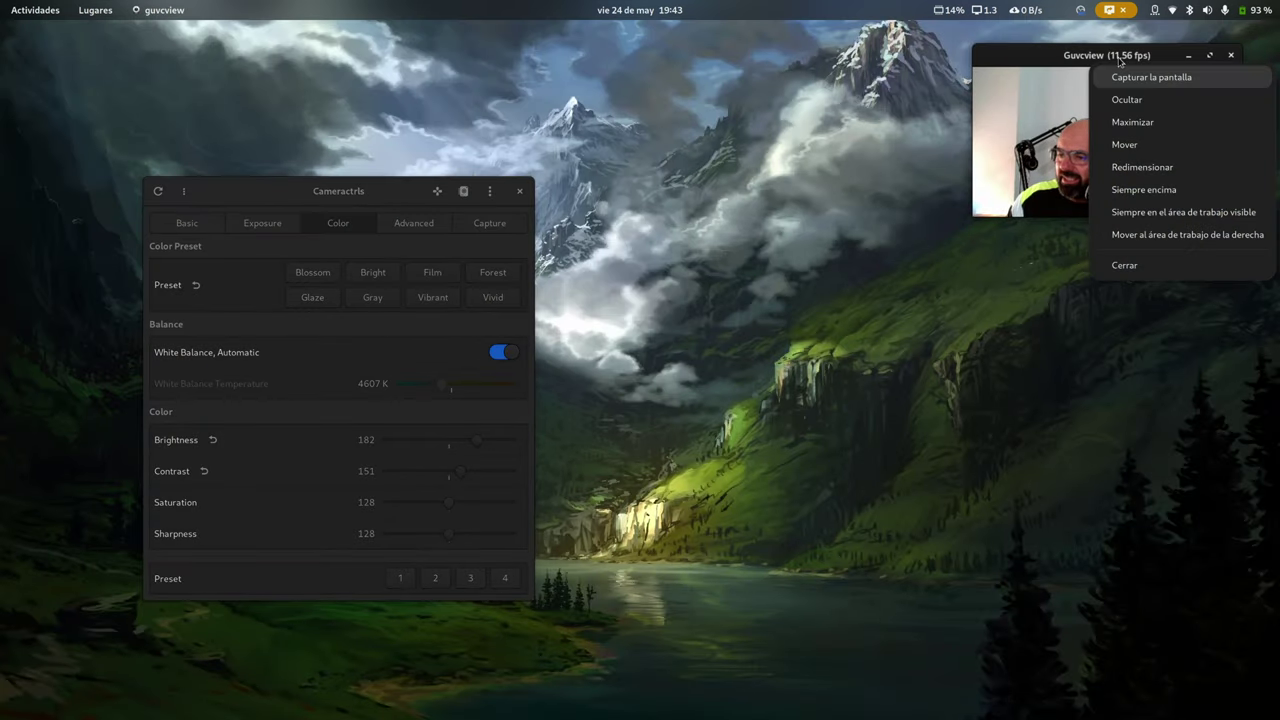
click(1145, 190)
- Return to the Firefox window and complete the site search as "papirus ppa"
mouse_move(2, 2)
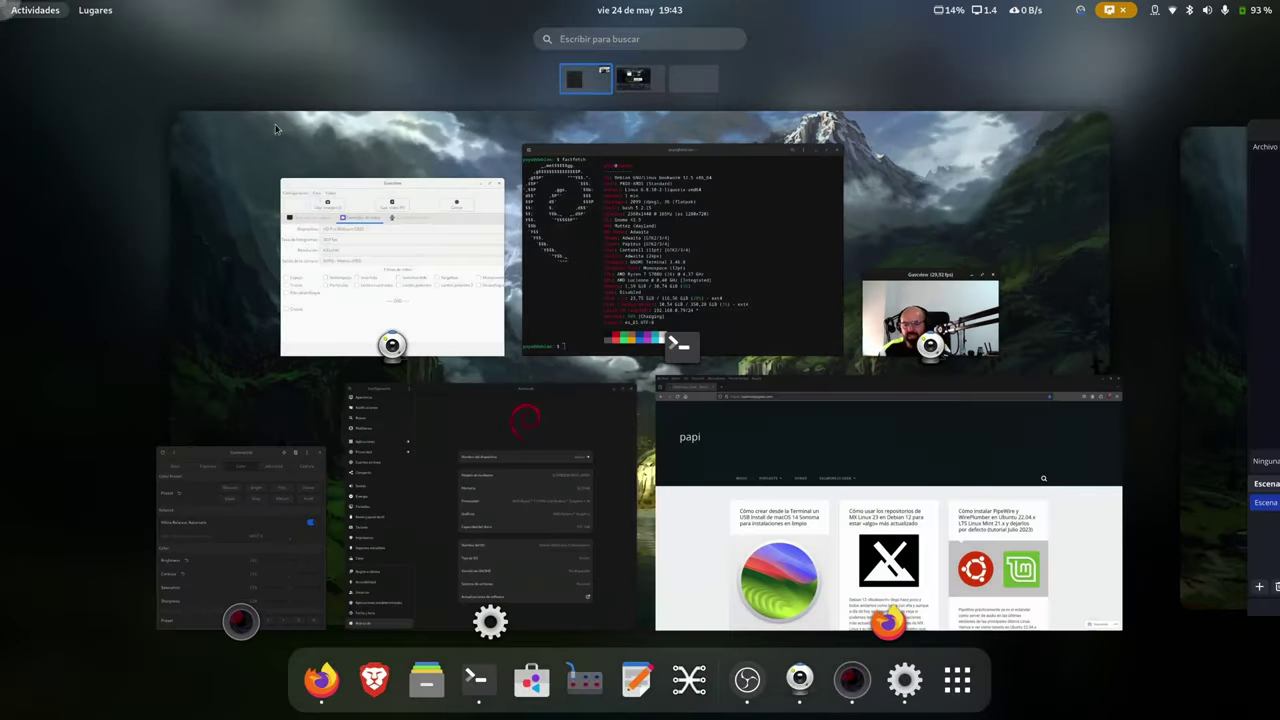
click(730, 405)
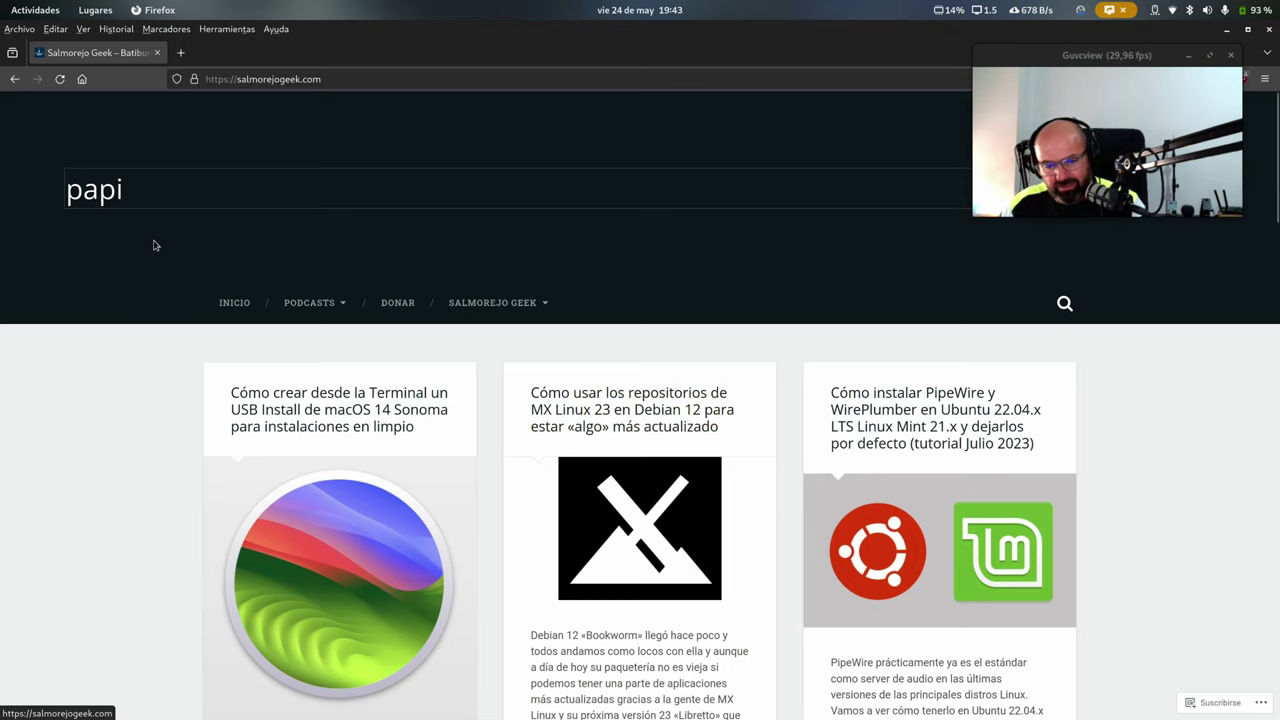
click(167, 198)
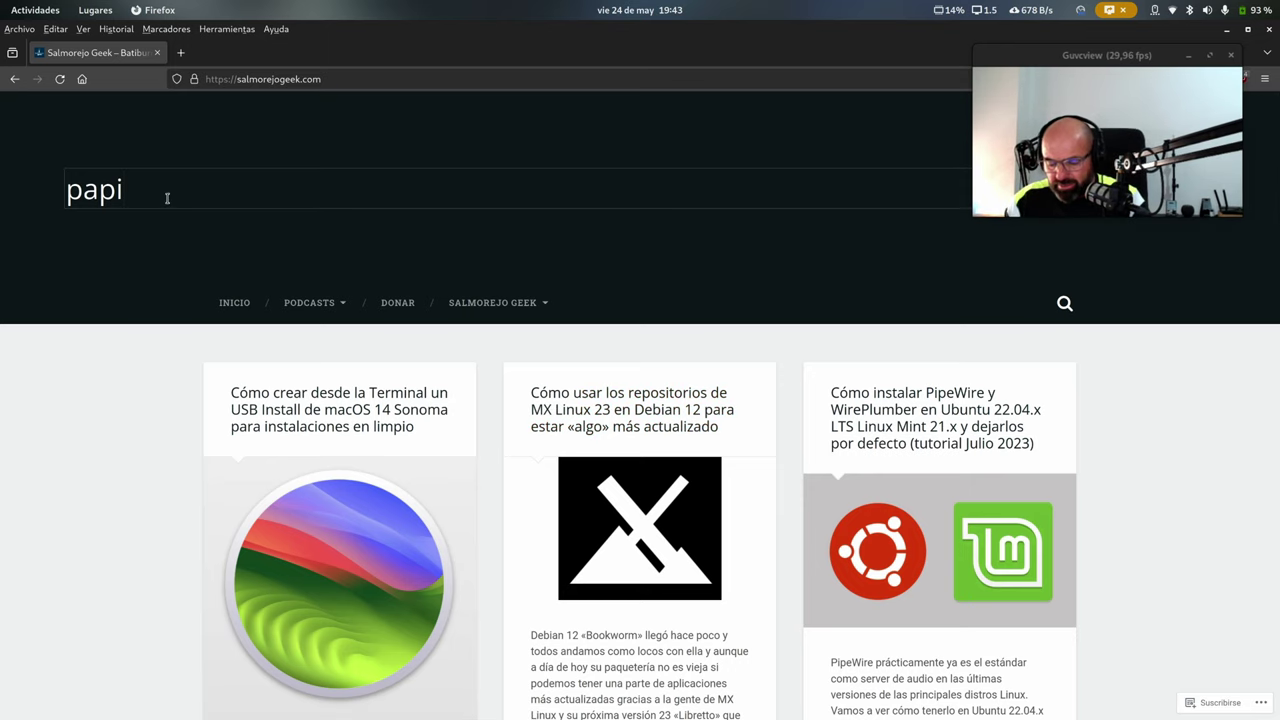
text(rus ppa)
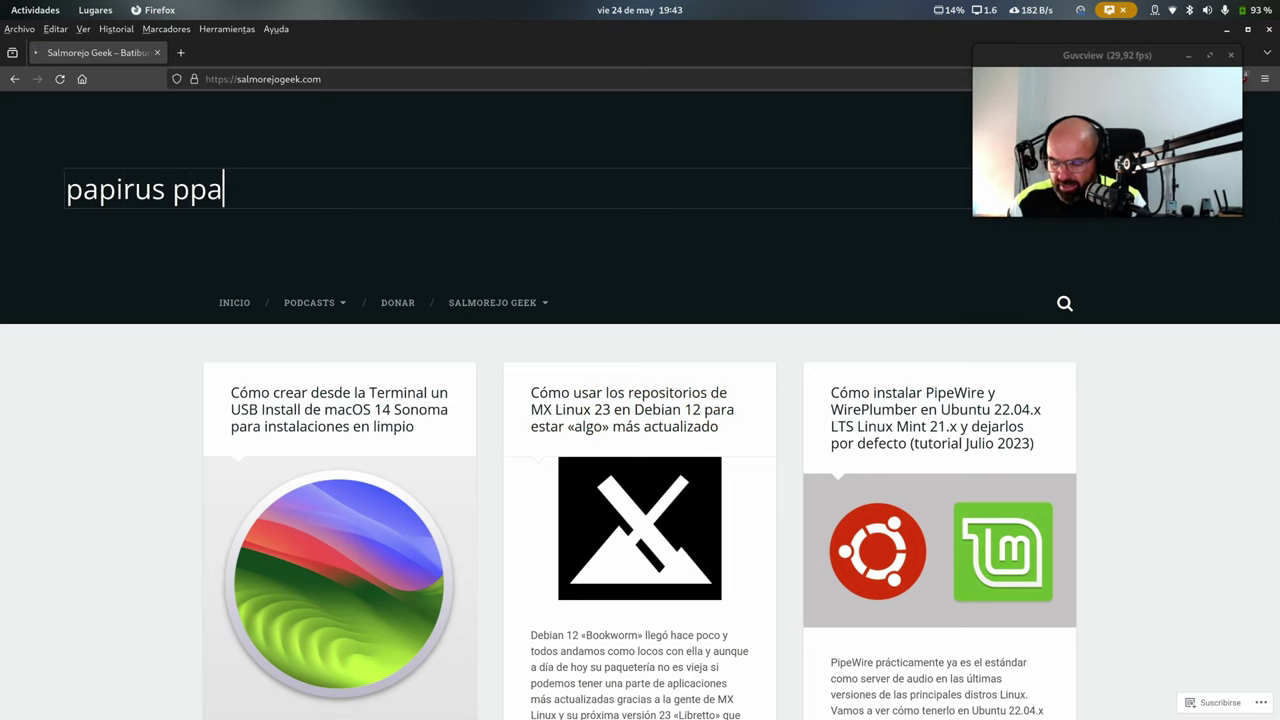
key(Return)
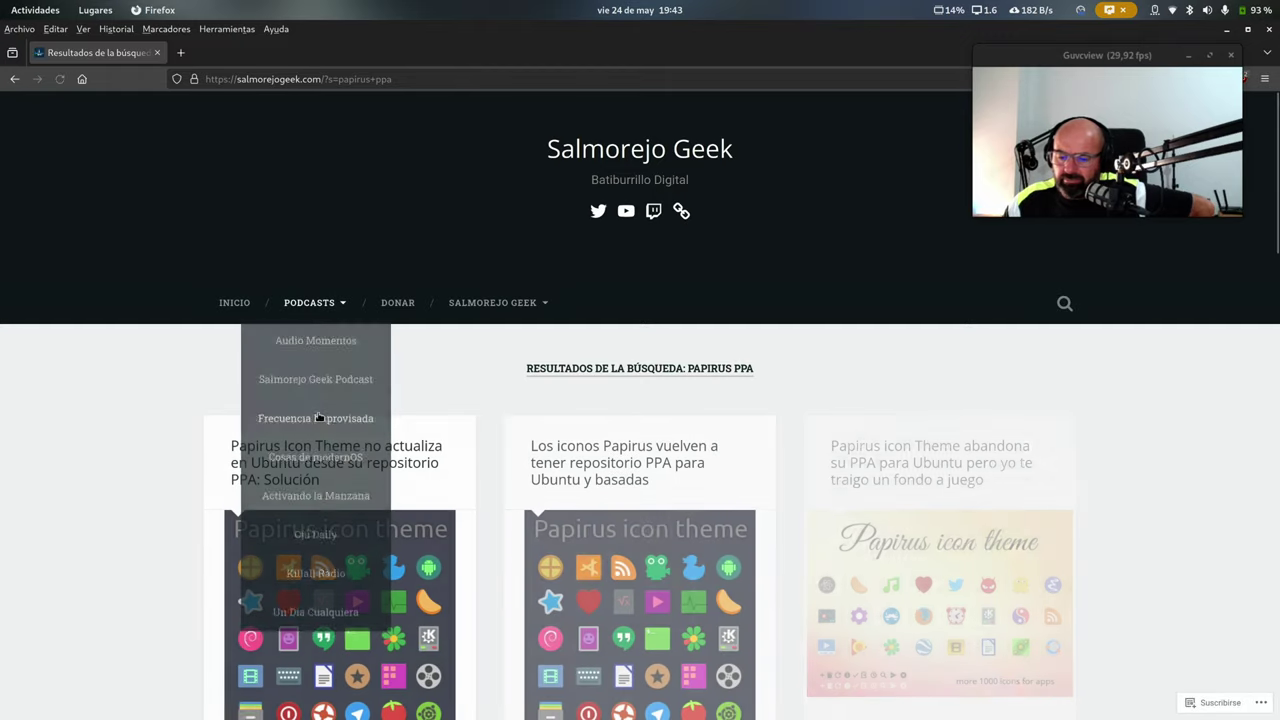
- Open the article "Los iconos Papirus vuelven a tener repositorio PPA para Ubuntu y basadas" from the search results
scroll(400, 347, down, 3)
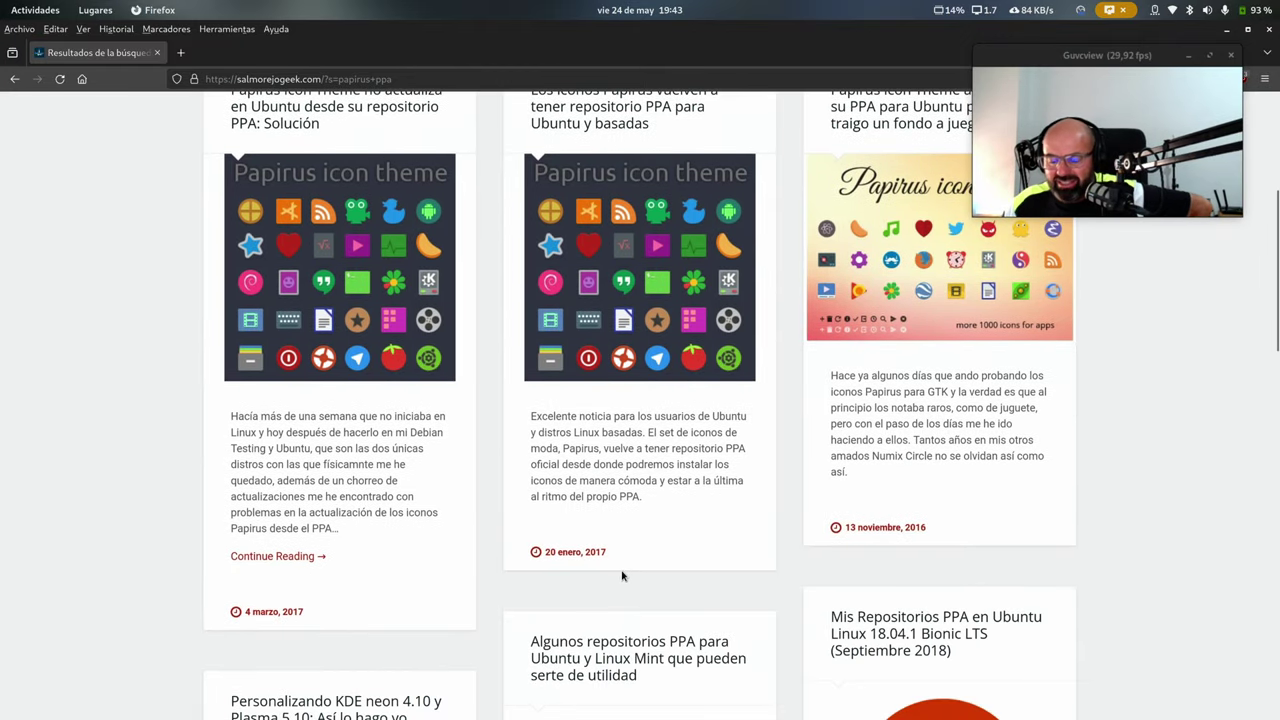
scroll(623, 571, up, 2)
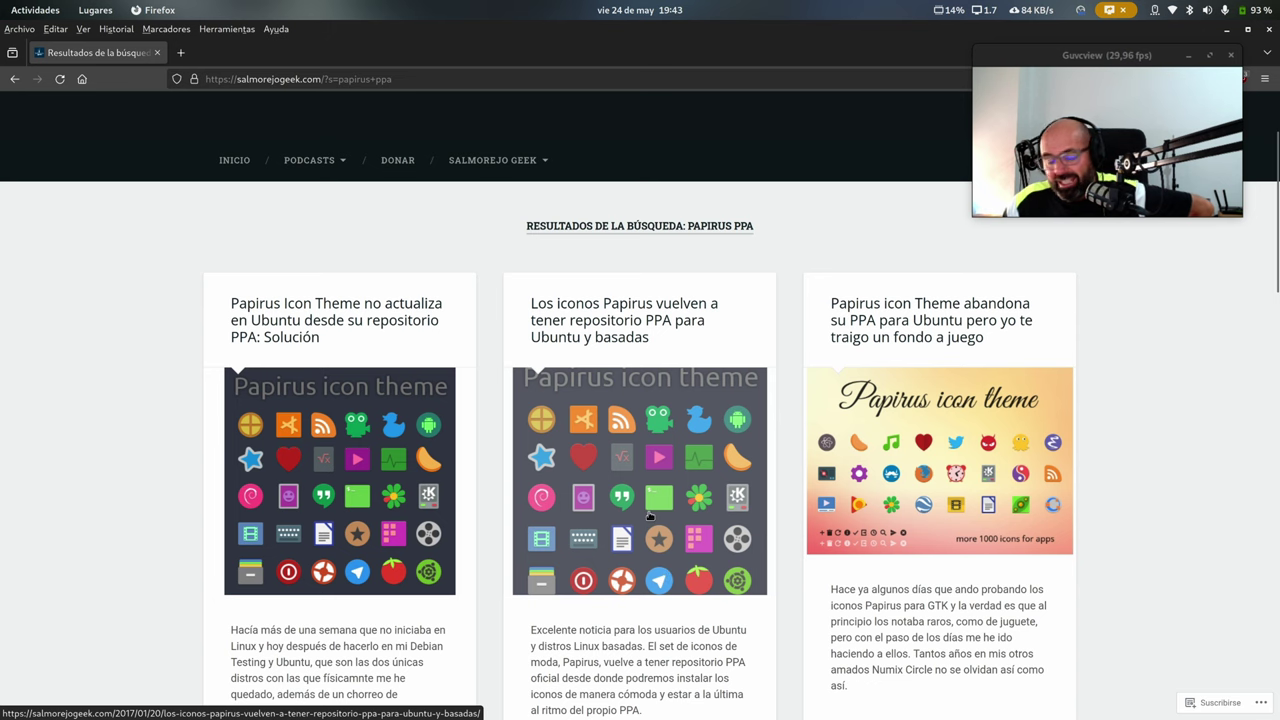
click(656, 483)
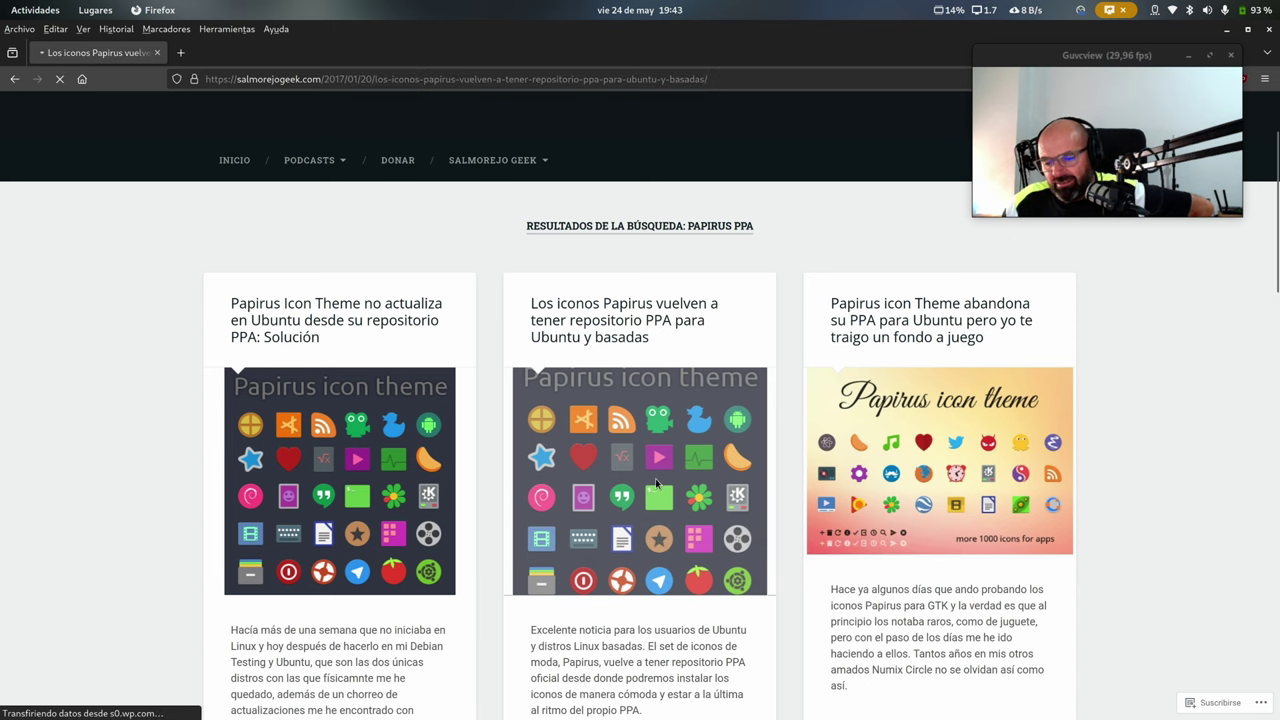
- Find the article's installation instructions and open its "PPA para Ubuntu" link
scroll(168, 553, down, 2)
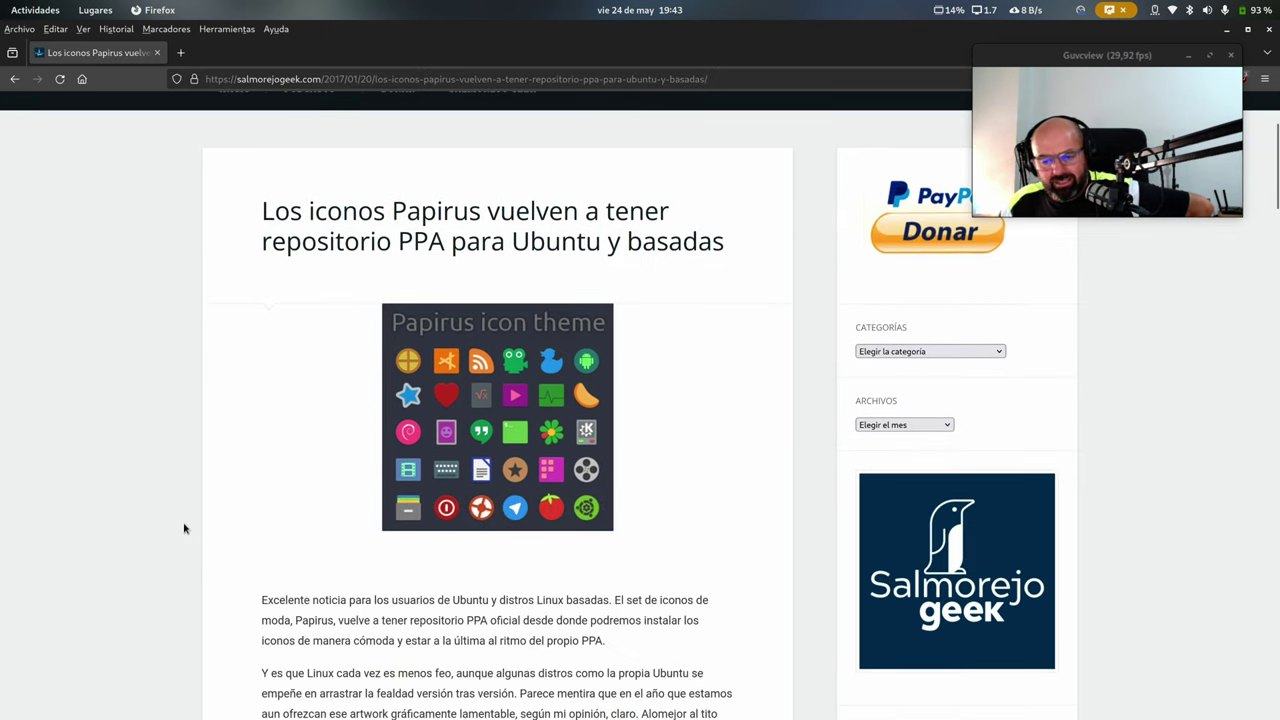
scroll(596, 286, down, 4)
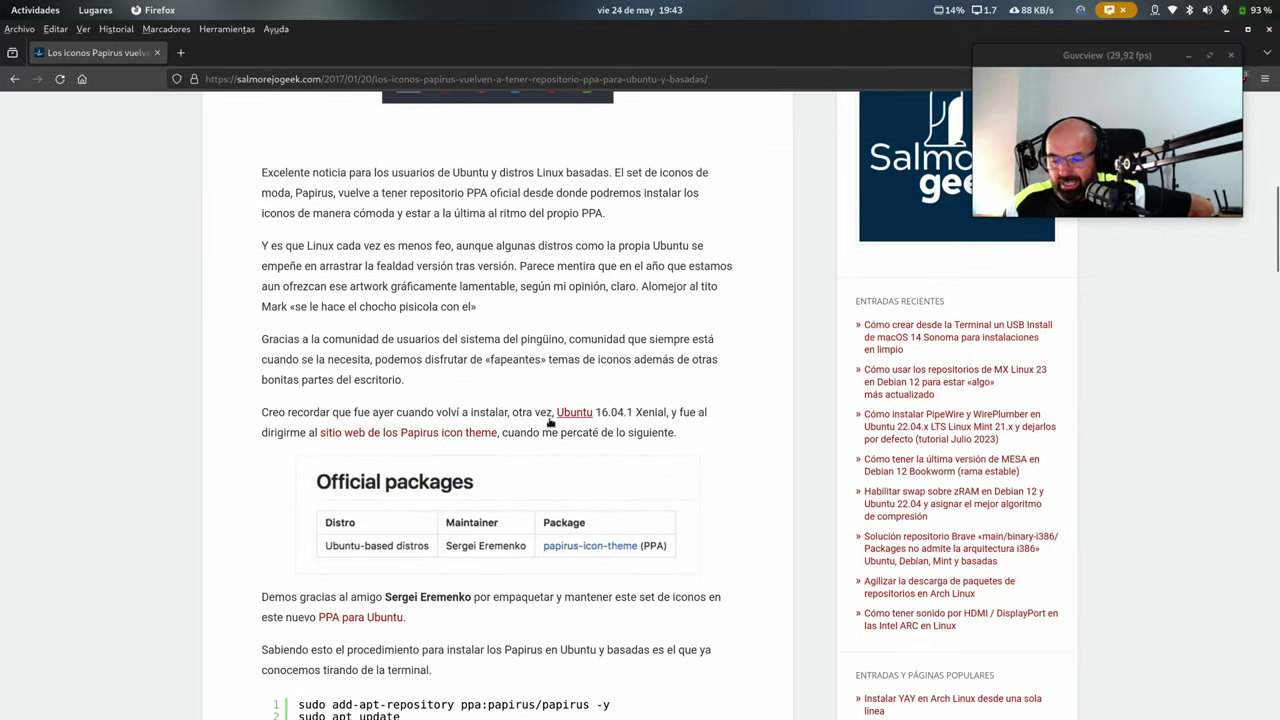
scroll(480, 445, down, 2)
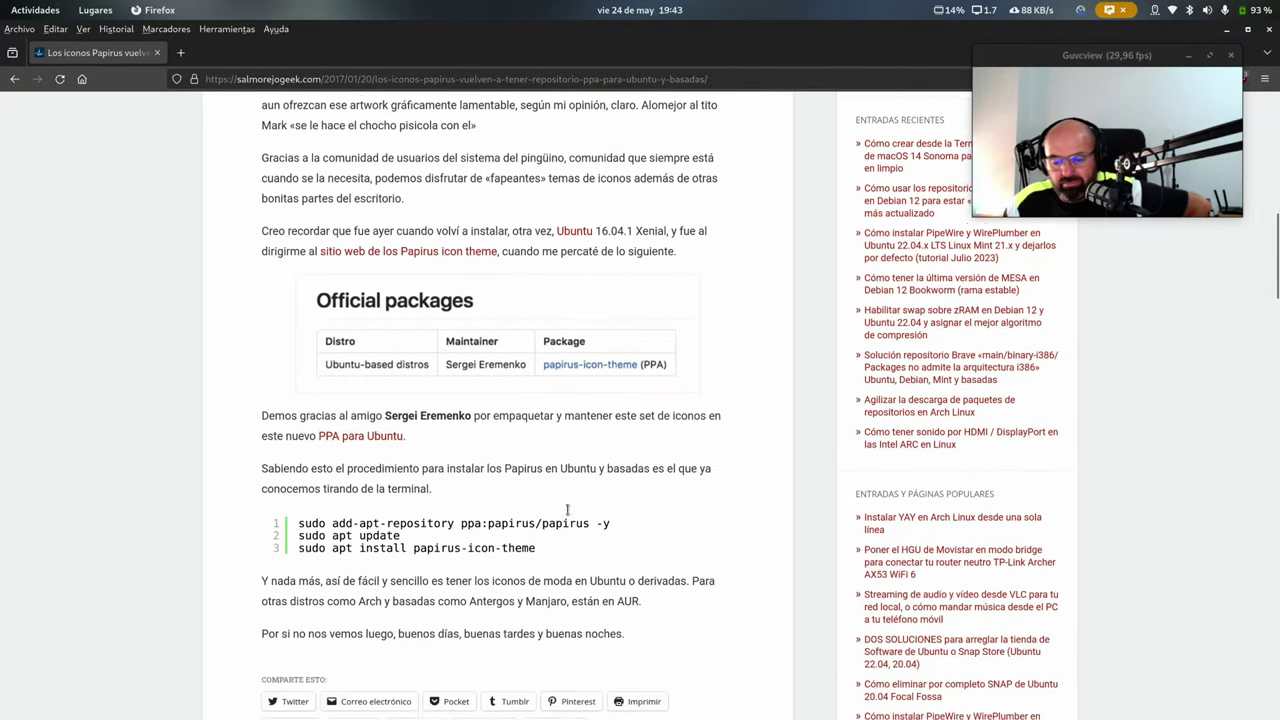
scroll(530, 455, down, 2)
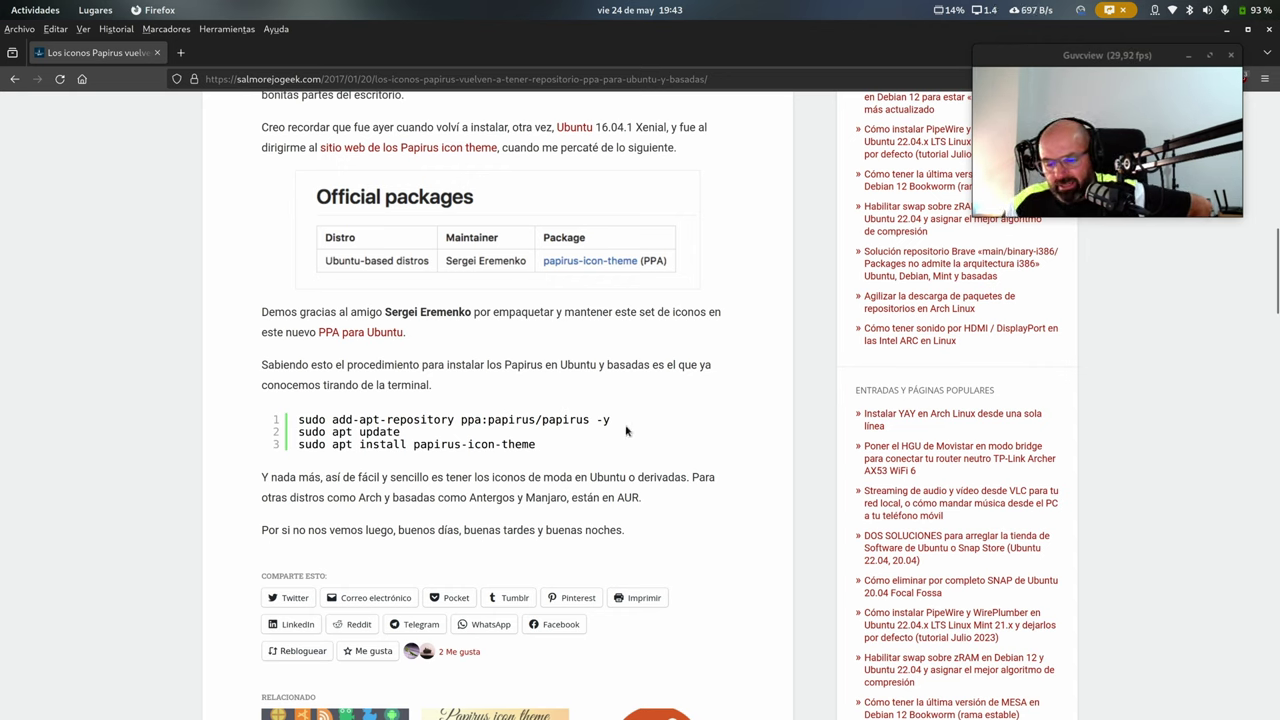
click(369, 336)
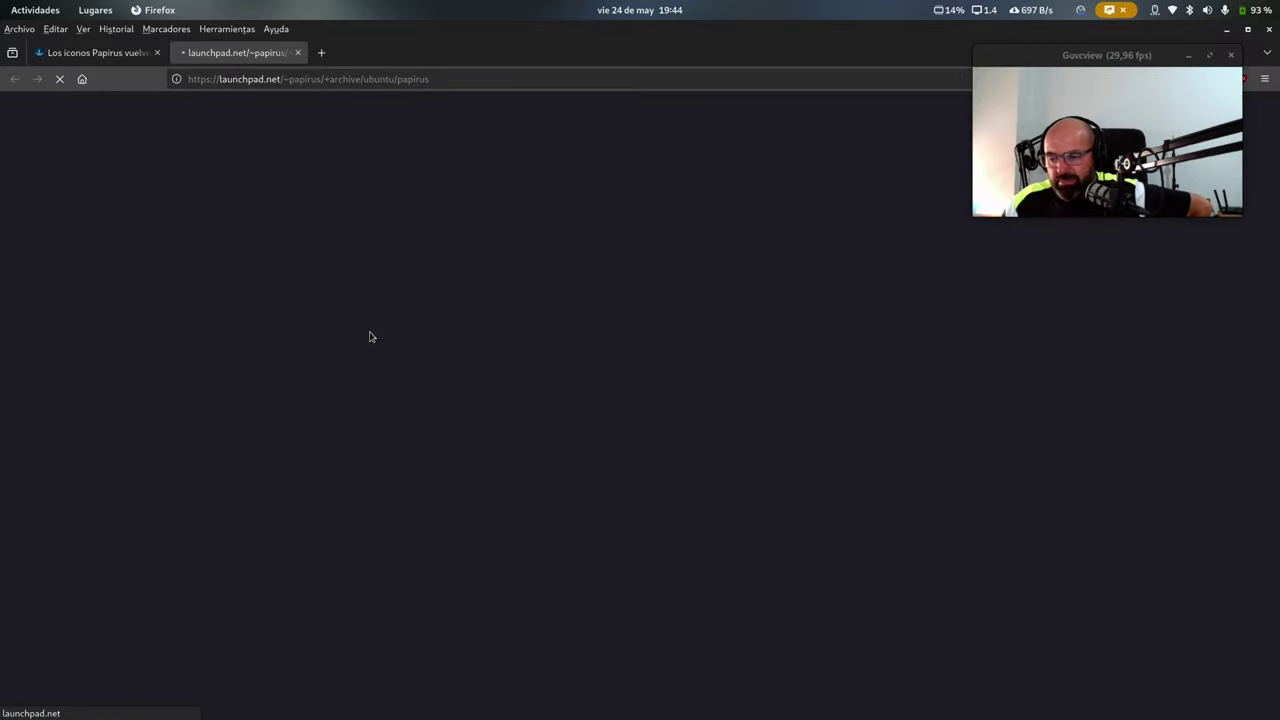
- Move the webcam window off the latest updates list and examine the Papirus PPA's updates and published packages
drag(1099, 58, 821, 141)
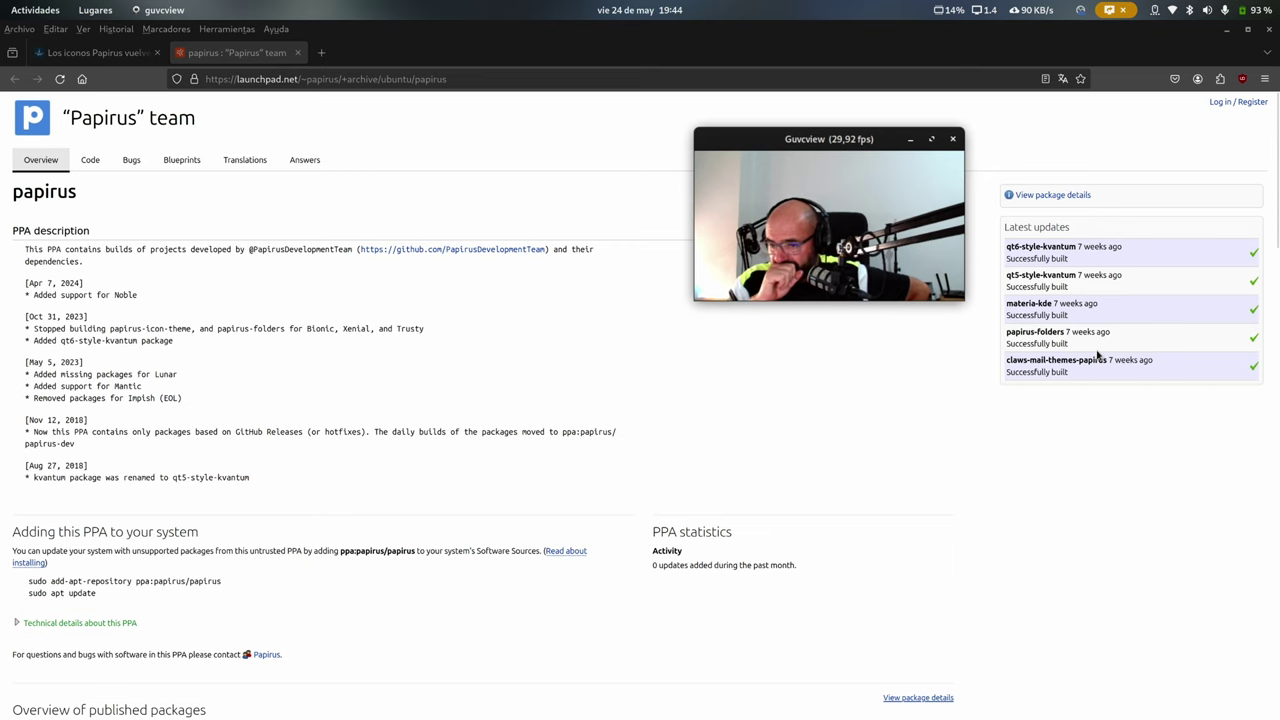
scroll(486, 466, down, 10)
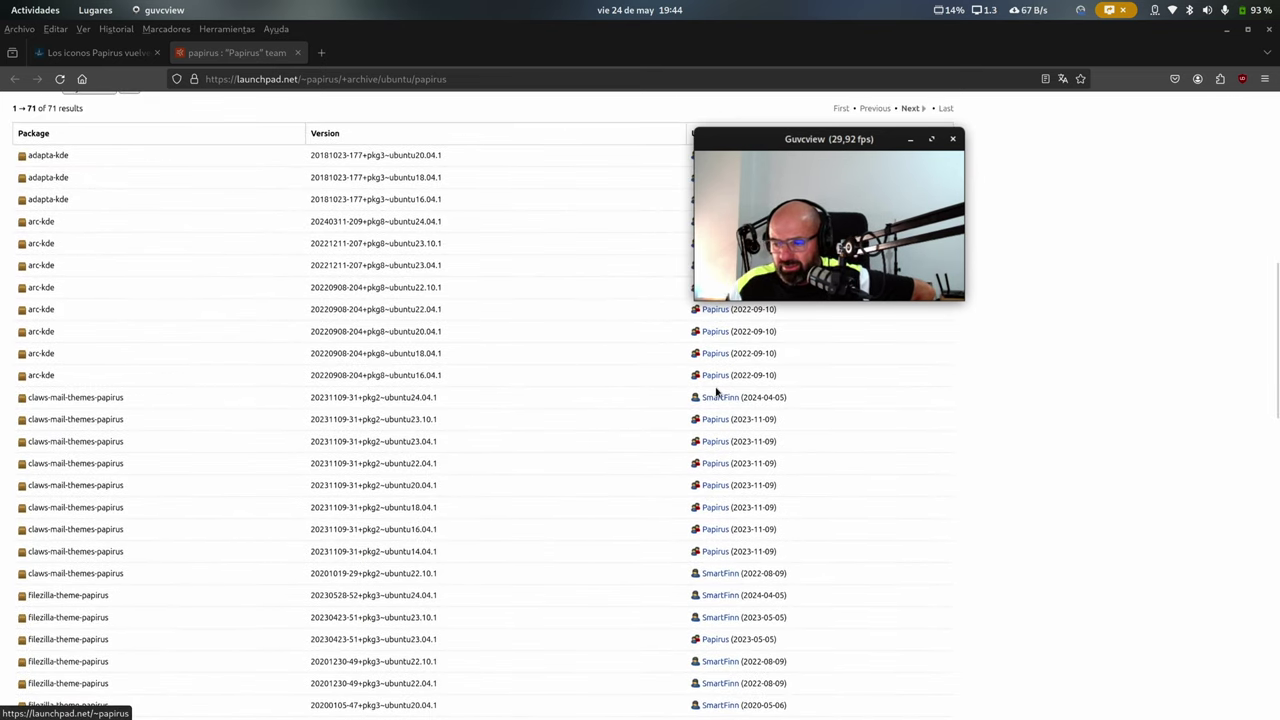
scroll(718, 392, up, 10)
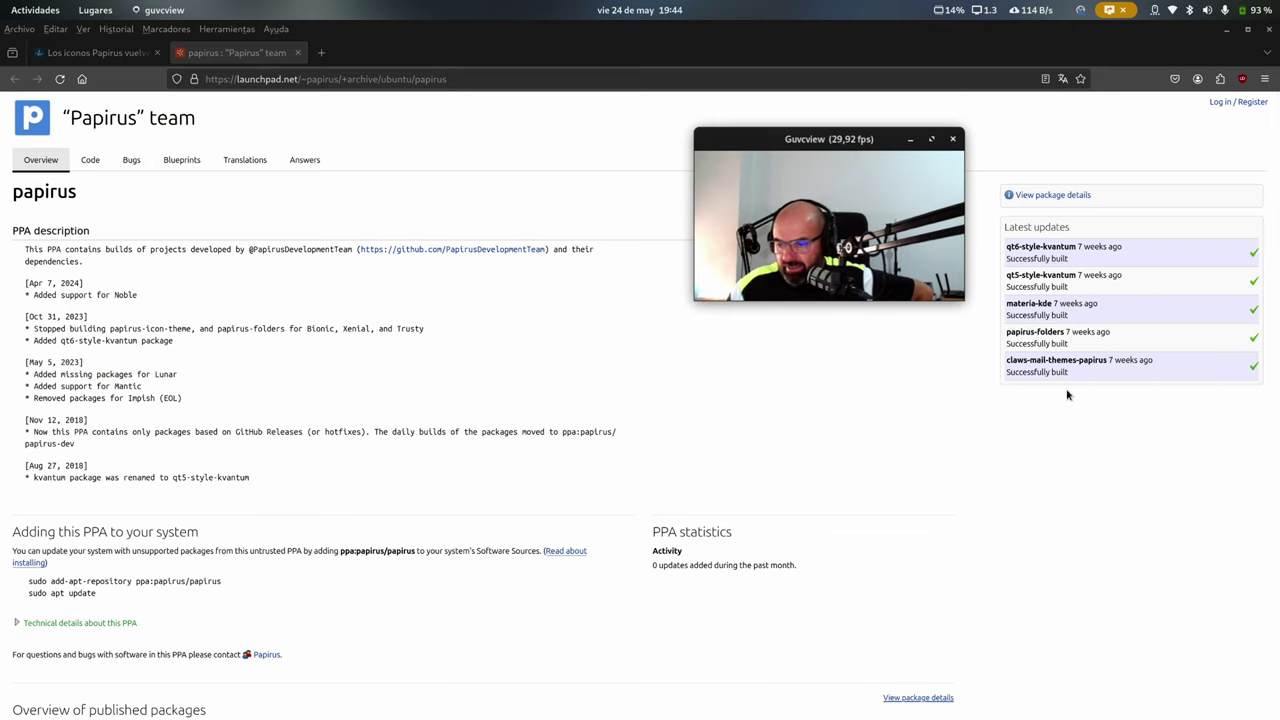
scroll(534, 351, down, 9)
scroll(534, 351, up, 10)
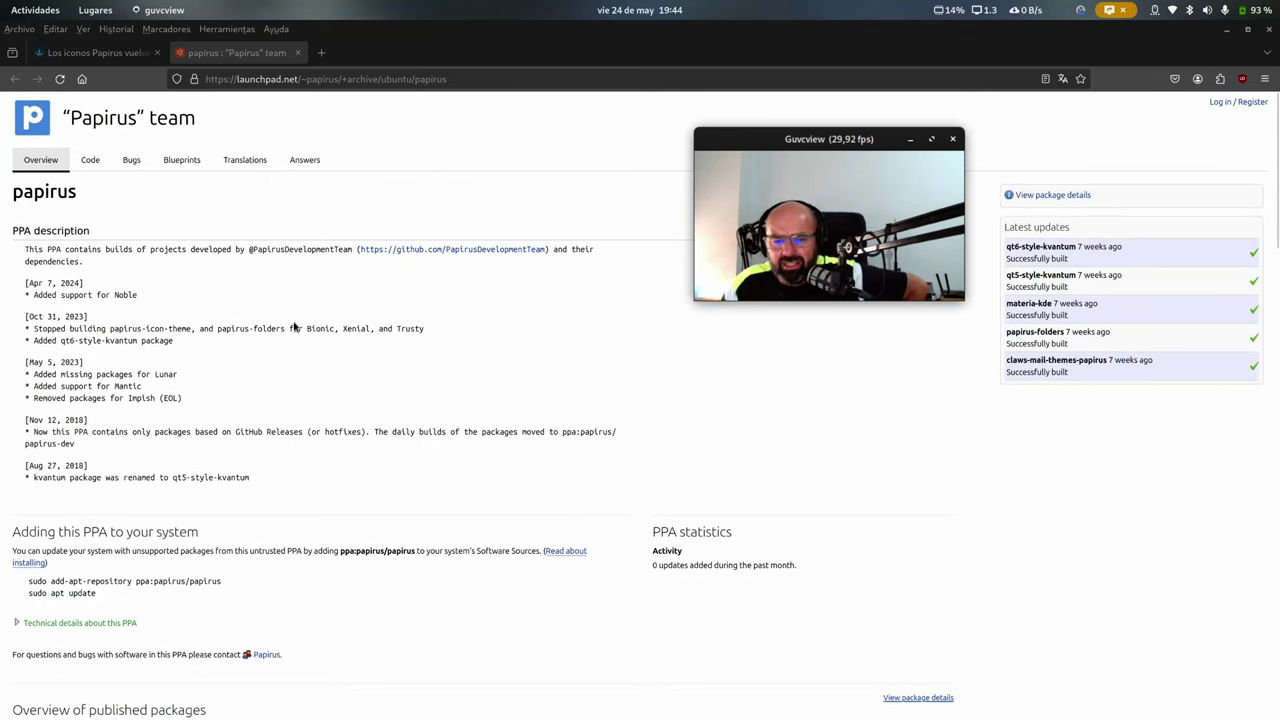
- Revisit the Papirus article, move the webcam window clear of its text, and return to the Launchpad PPA page
click(92, 52)
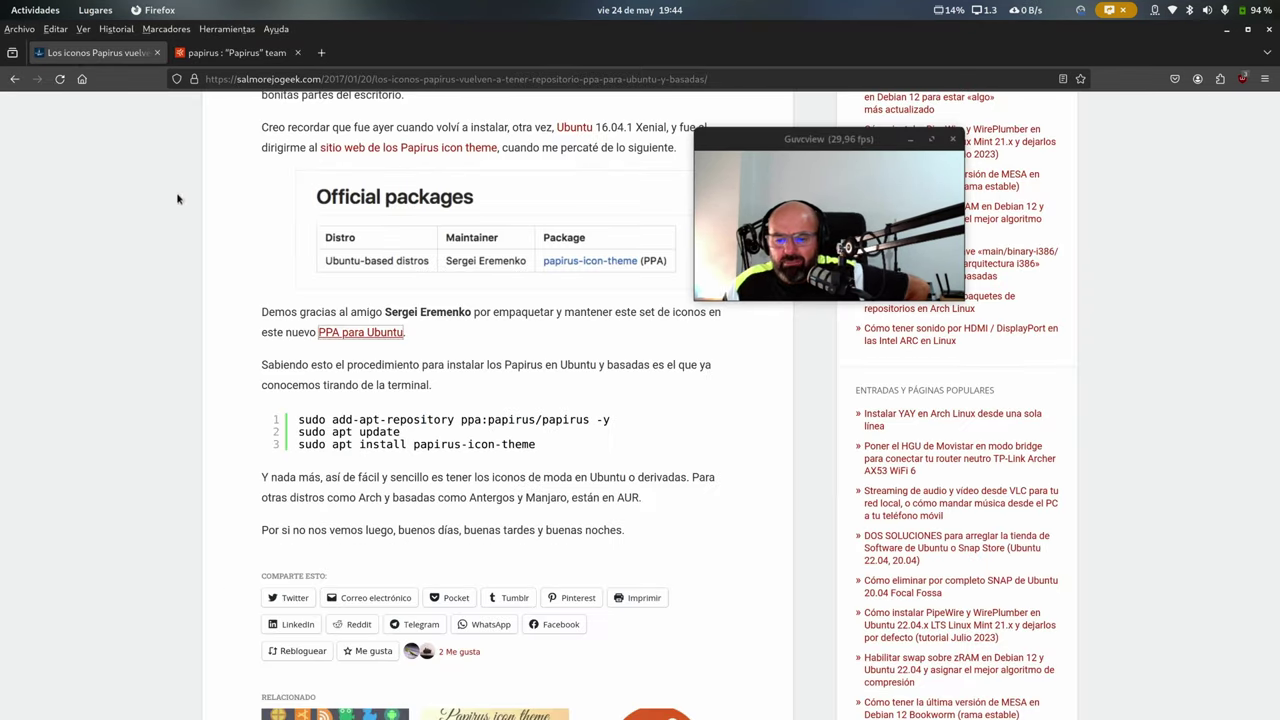
drag(830, 146, 1040, 424)
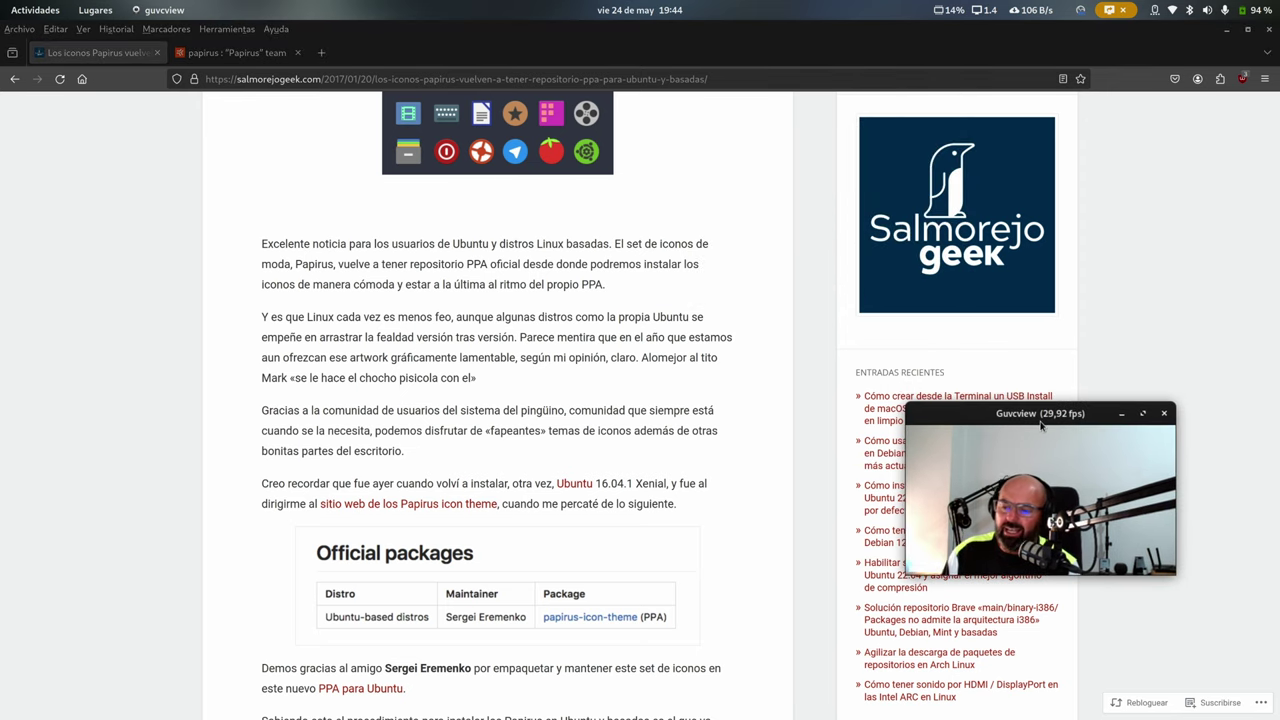
click(235, 52)
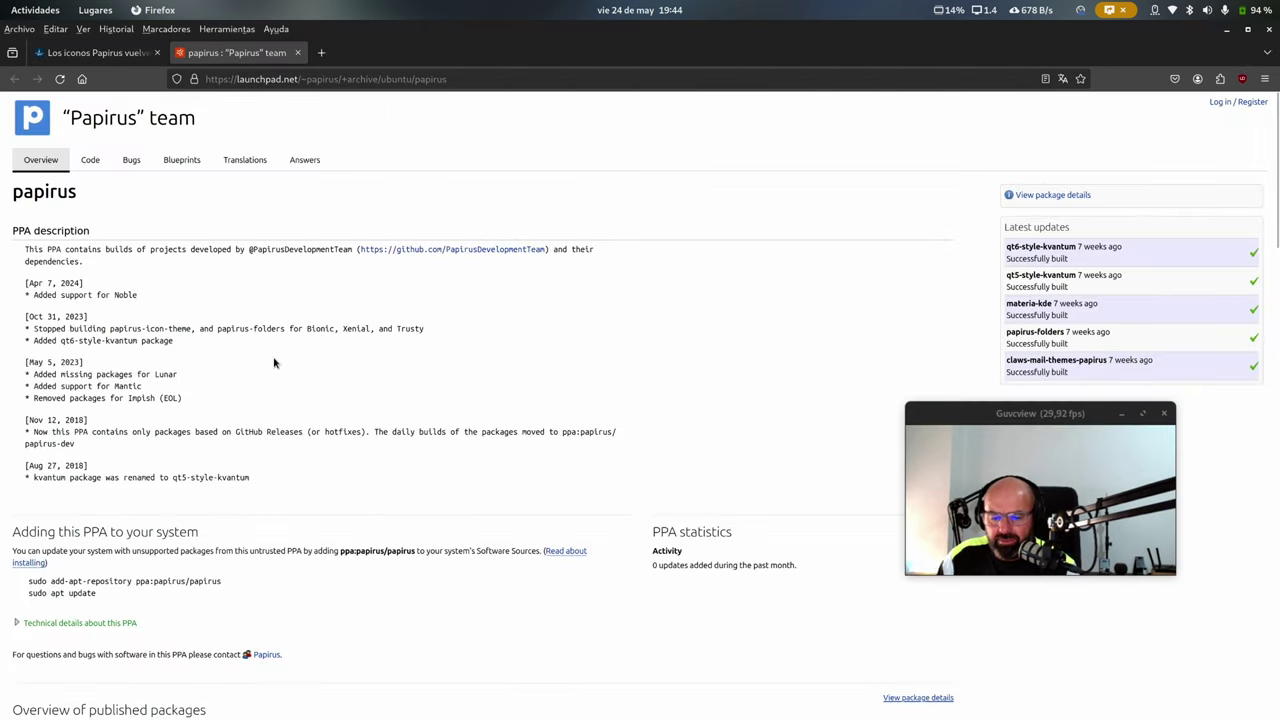
- Open the package details of the Papirus PPA and move the webcam window up, away from the package list
scroll(278, 350, down, 5)
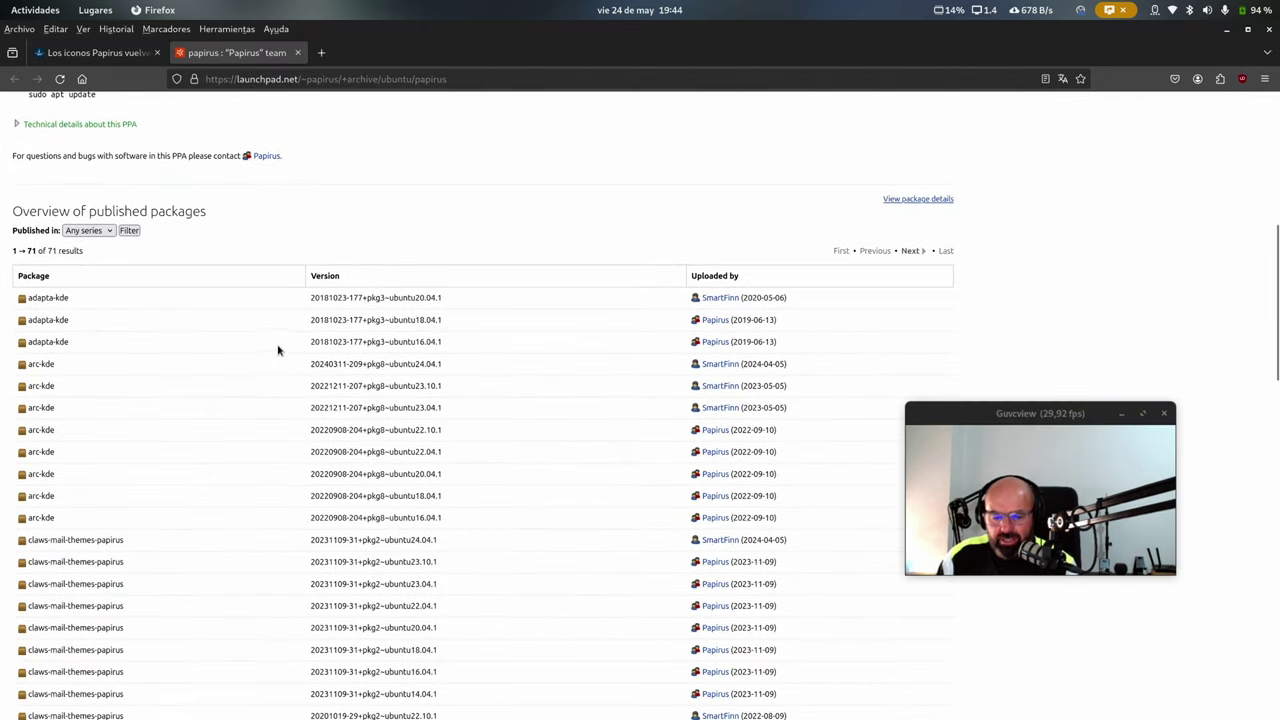
click(914, 199)
drag(1040, 413, 1081, 219)
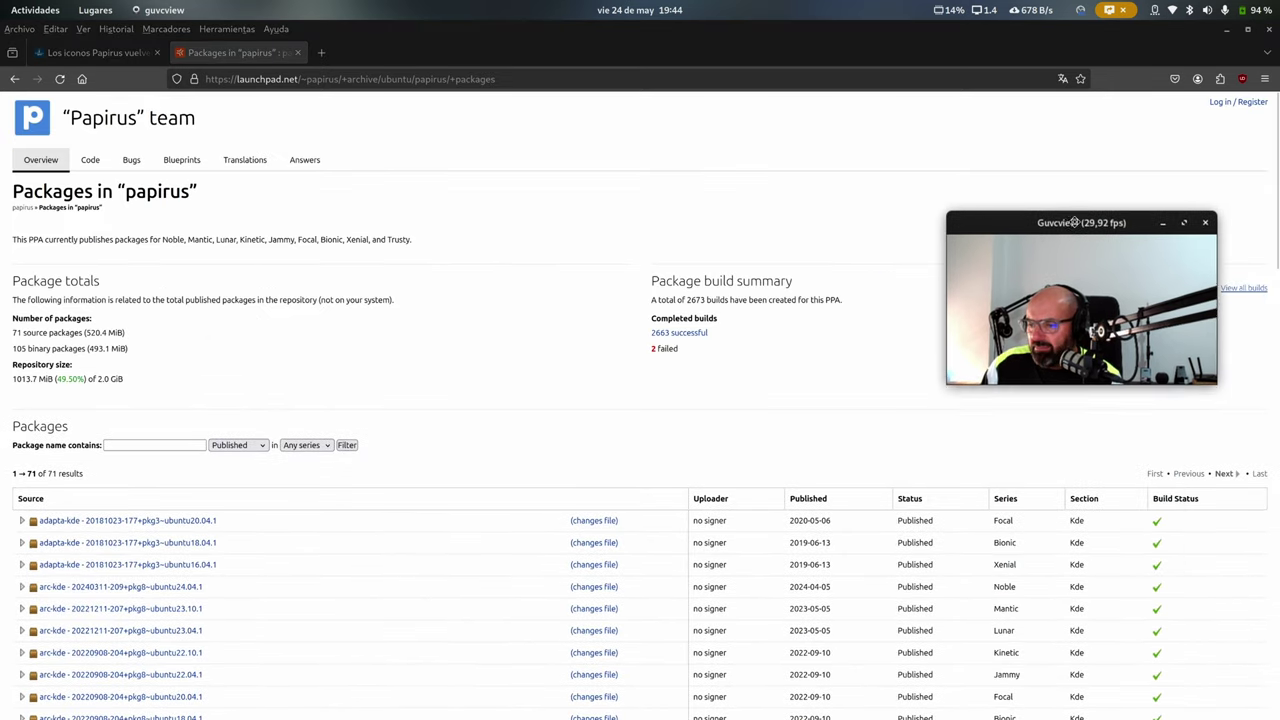
- Look through the PPA's package list, then expand and collapse the details of papirus-folders for Ubuntu 22.04
scroll(652, 323, down, 3)
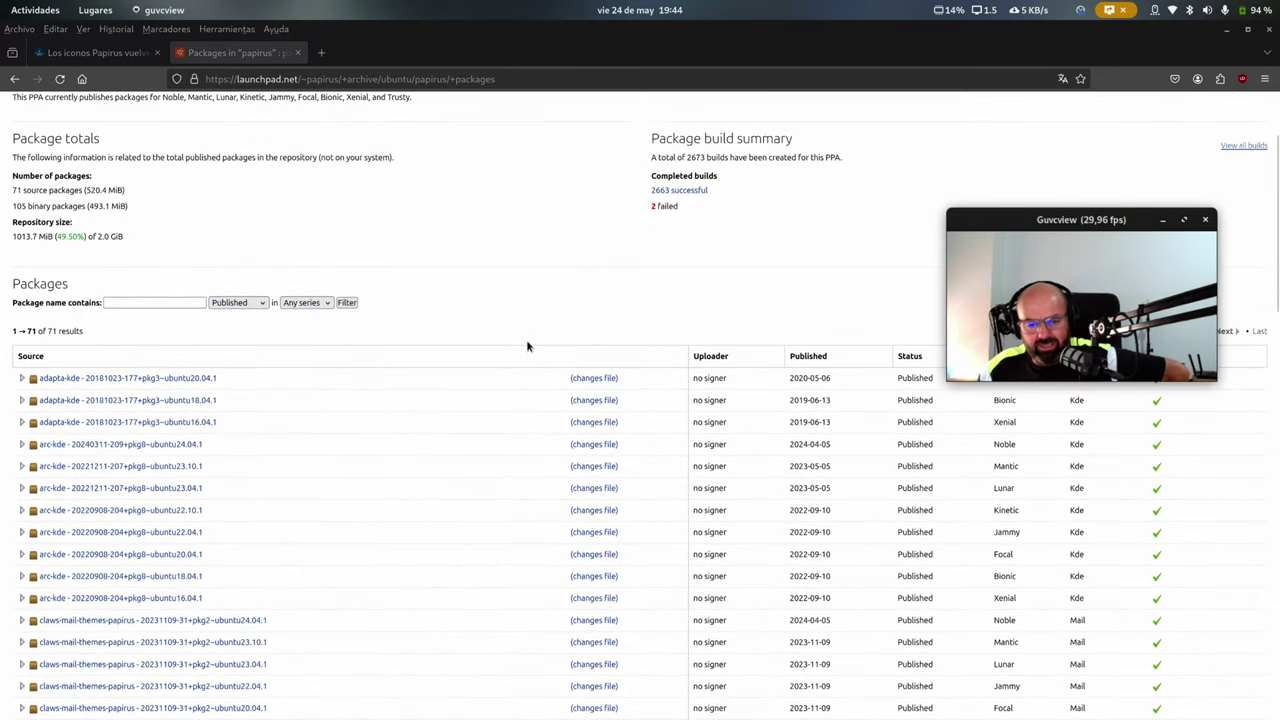
scroll(518, 326, down, 9)
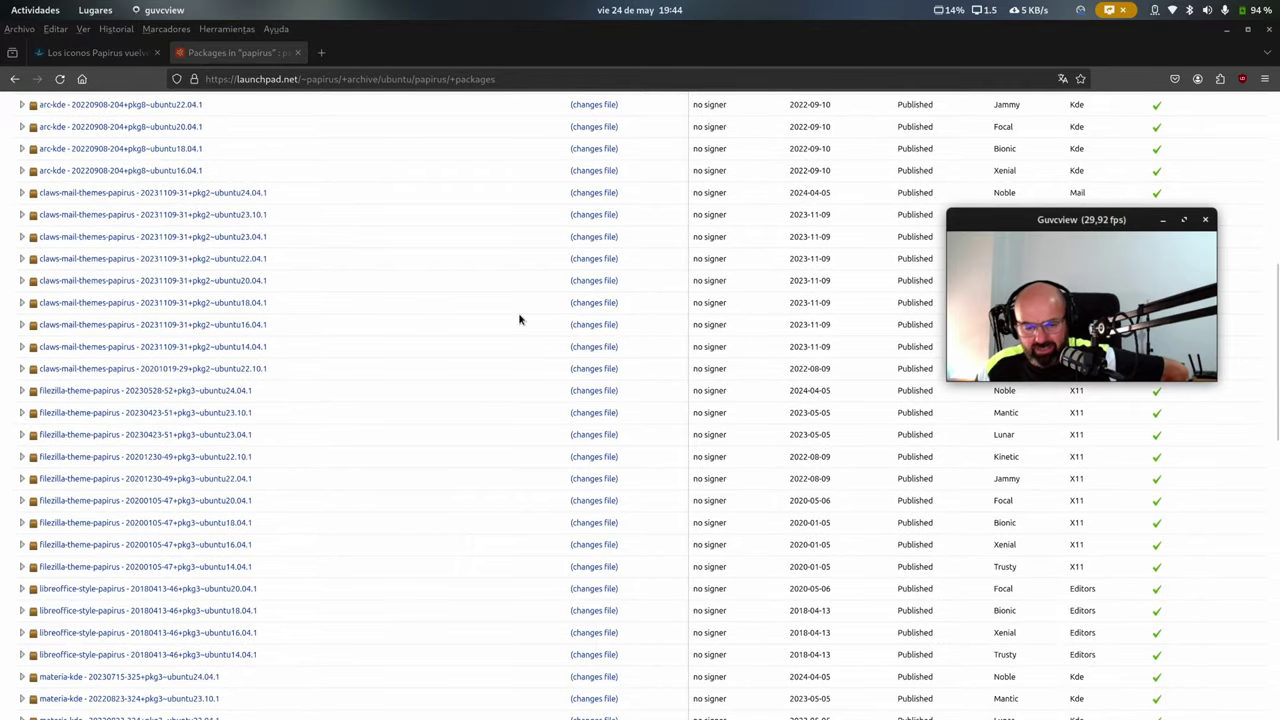
scroll(519, 320, down, 10)
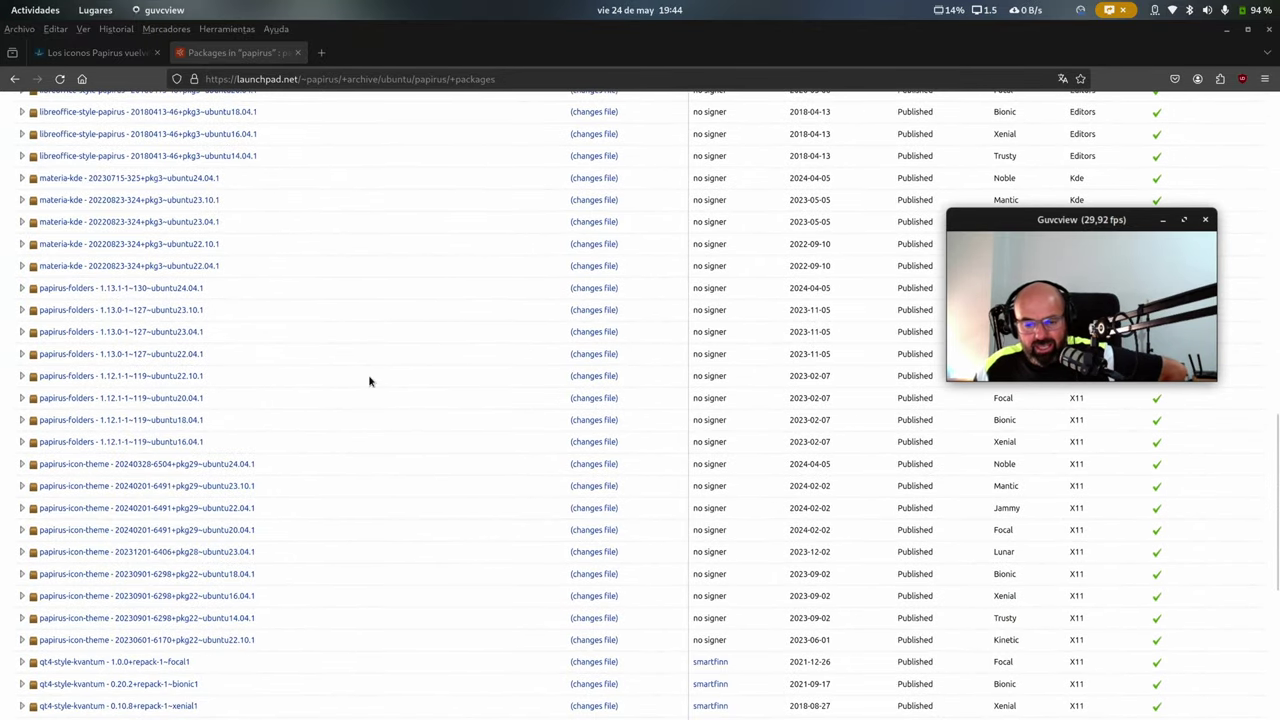
scroll(410, 369, up, 3)
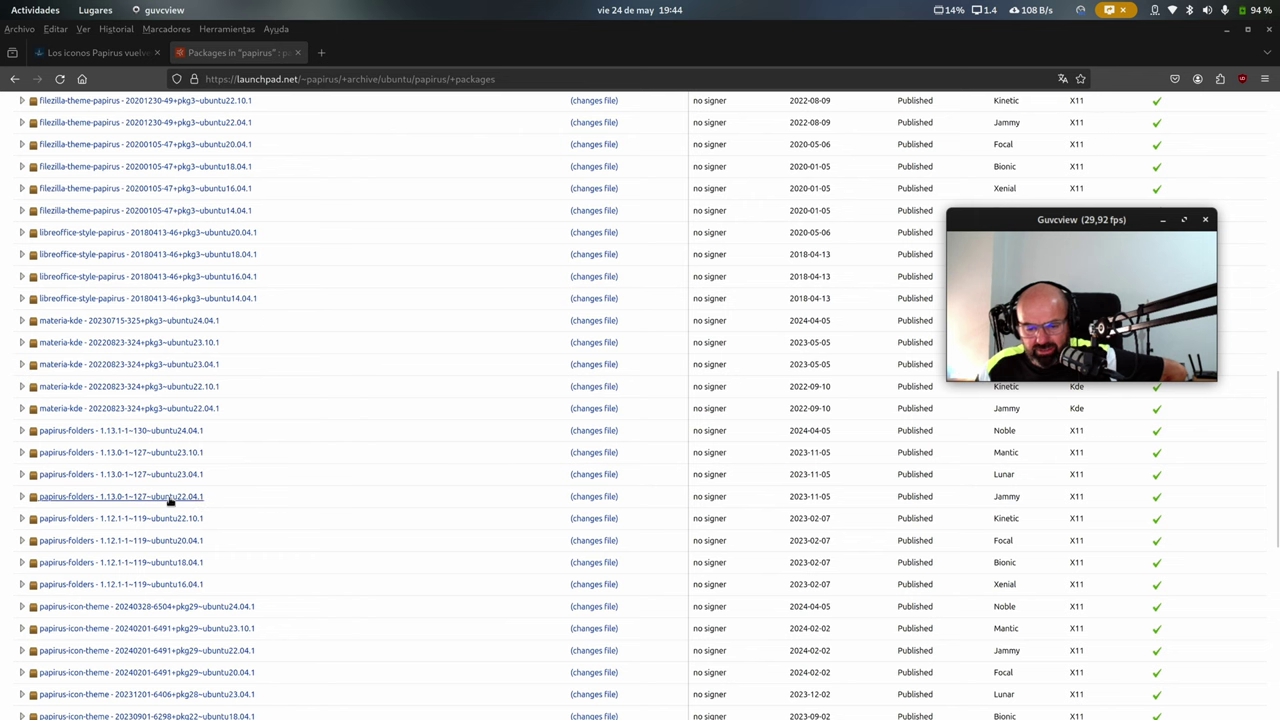
click(128, 505)
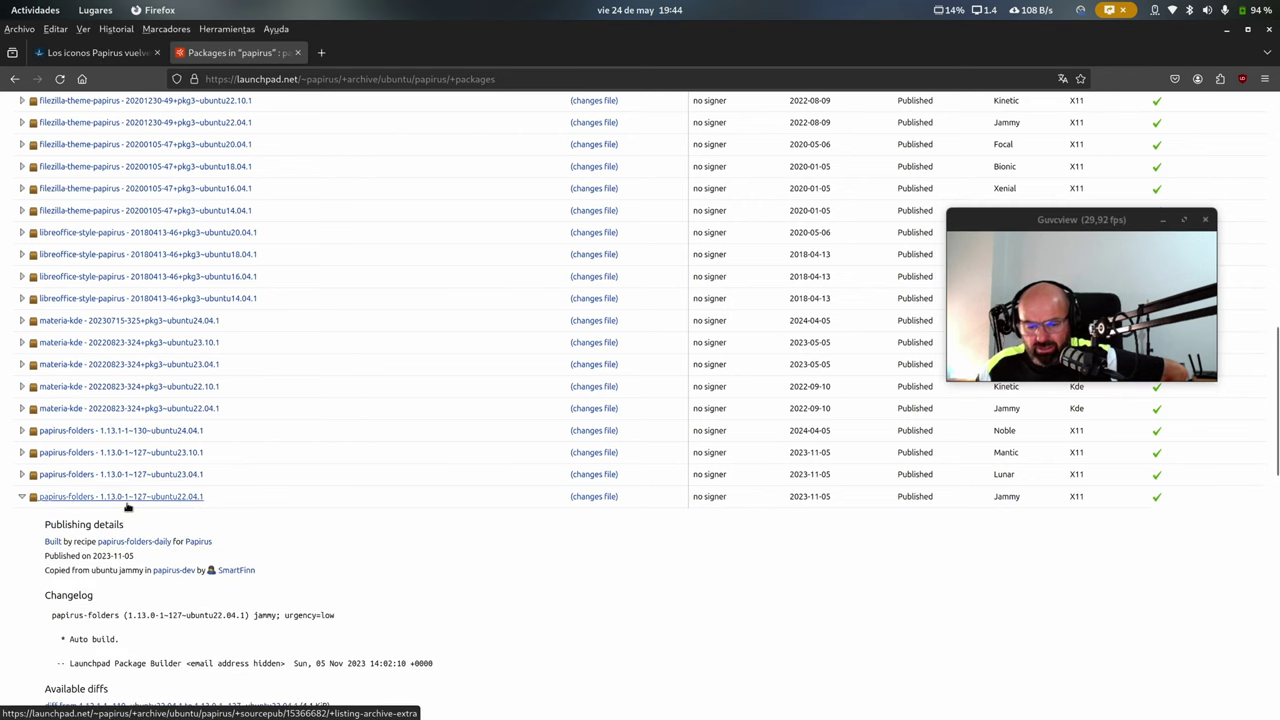
click(128, 505)
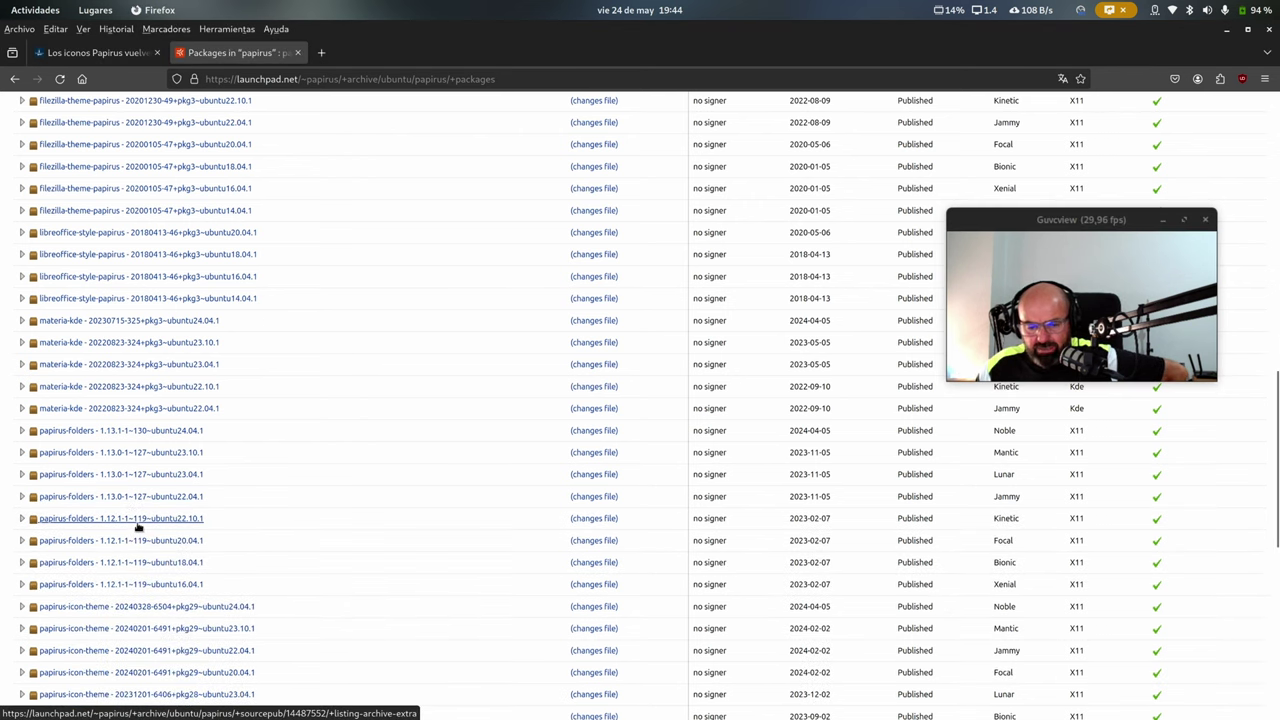
- Expand the papirus-icon-theme entry for Ubuntu 22.04 and examine its publishing details and package files
scroll(150, 510, down, 4)
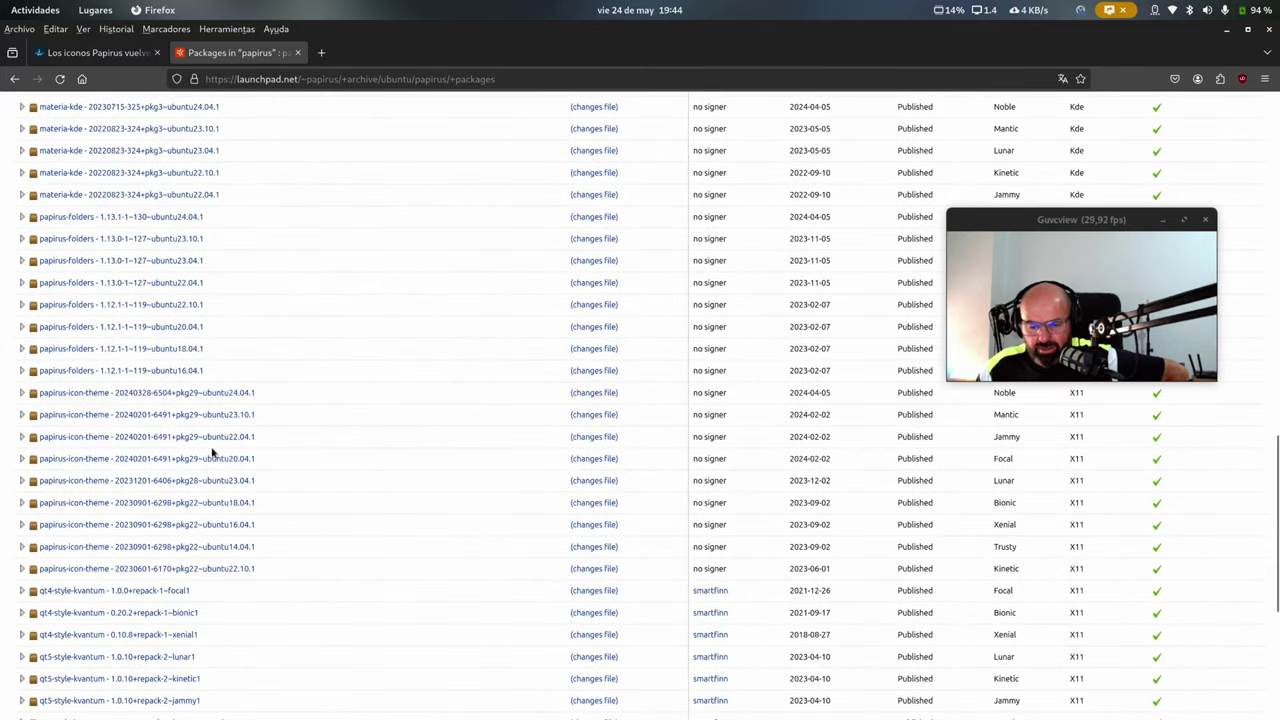
click(216, 440)
scroll(331, 414, down, 6)
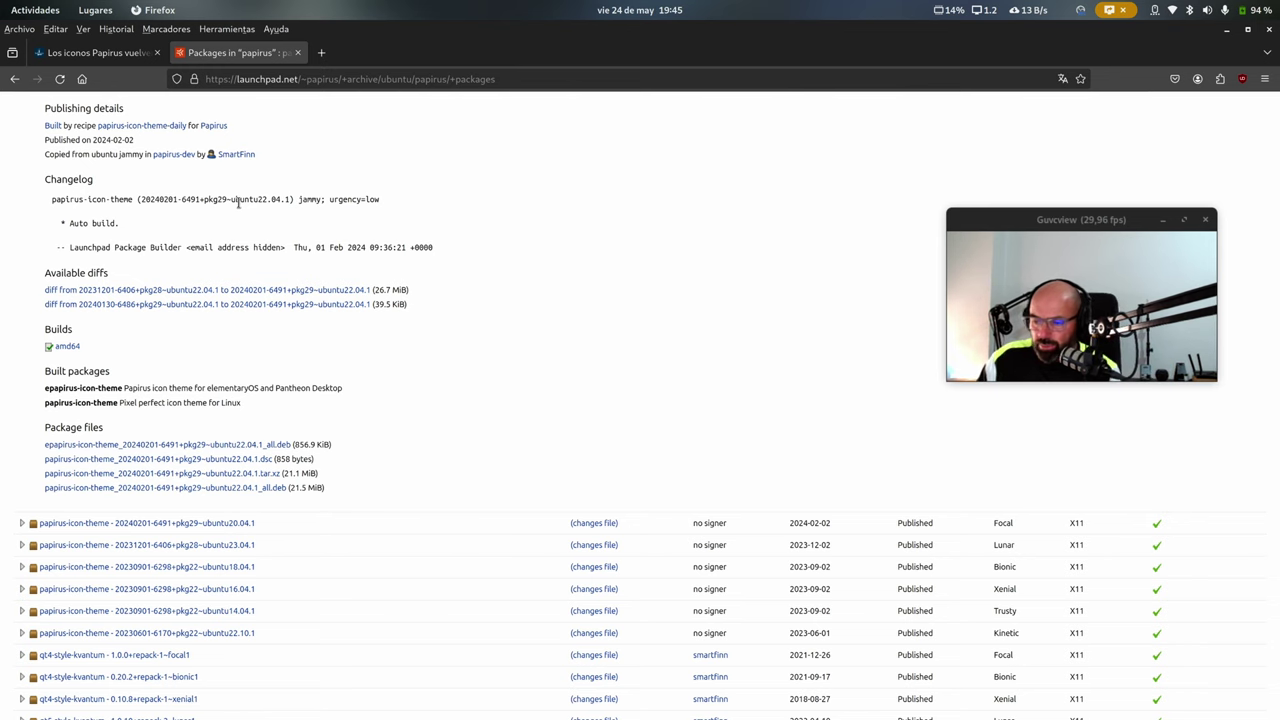
- Return to the Salmorejo Geek article and open its "sitio web de los Papirus icon theme" link
click(100, 55)
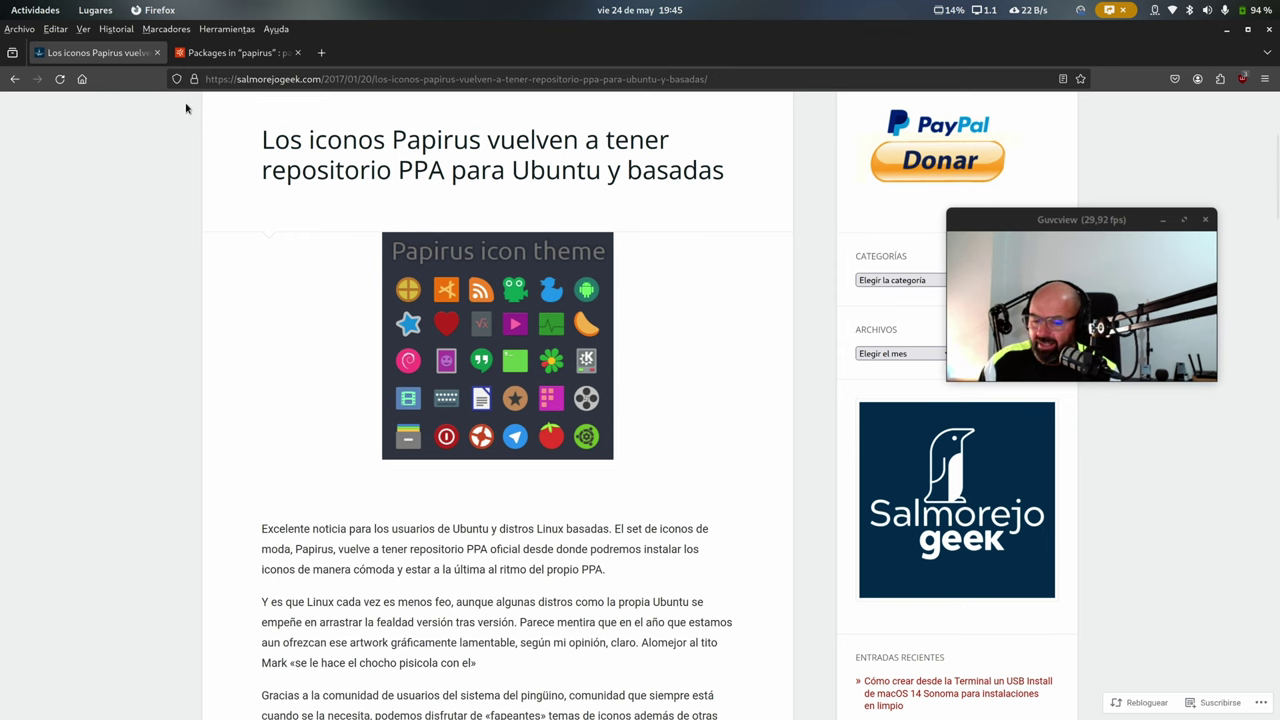
scroll(195, 100, down, 3)
scroll(350, 236, down, 2)
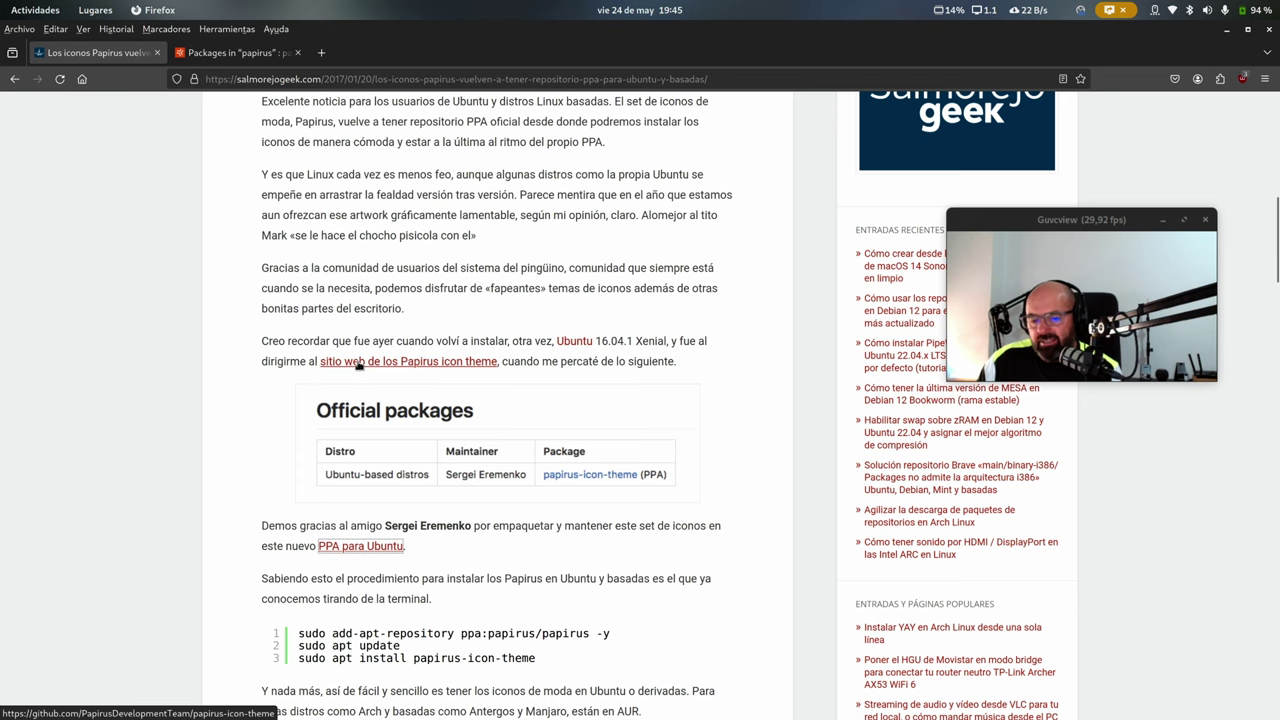
click(408, 367)
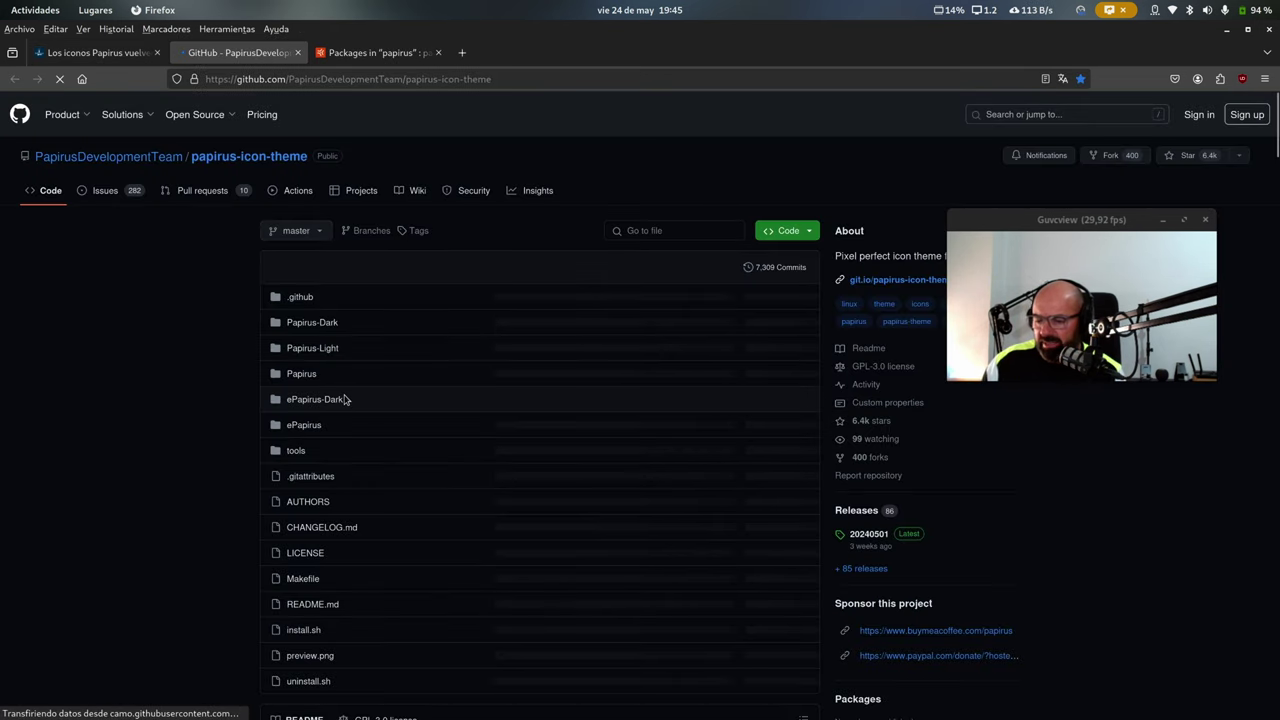
- Find the installation instructions in the papirus-icon-theme README and highlight the "Debian and derivatives" heading
scroll(340, 405, down, 10)
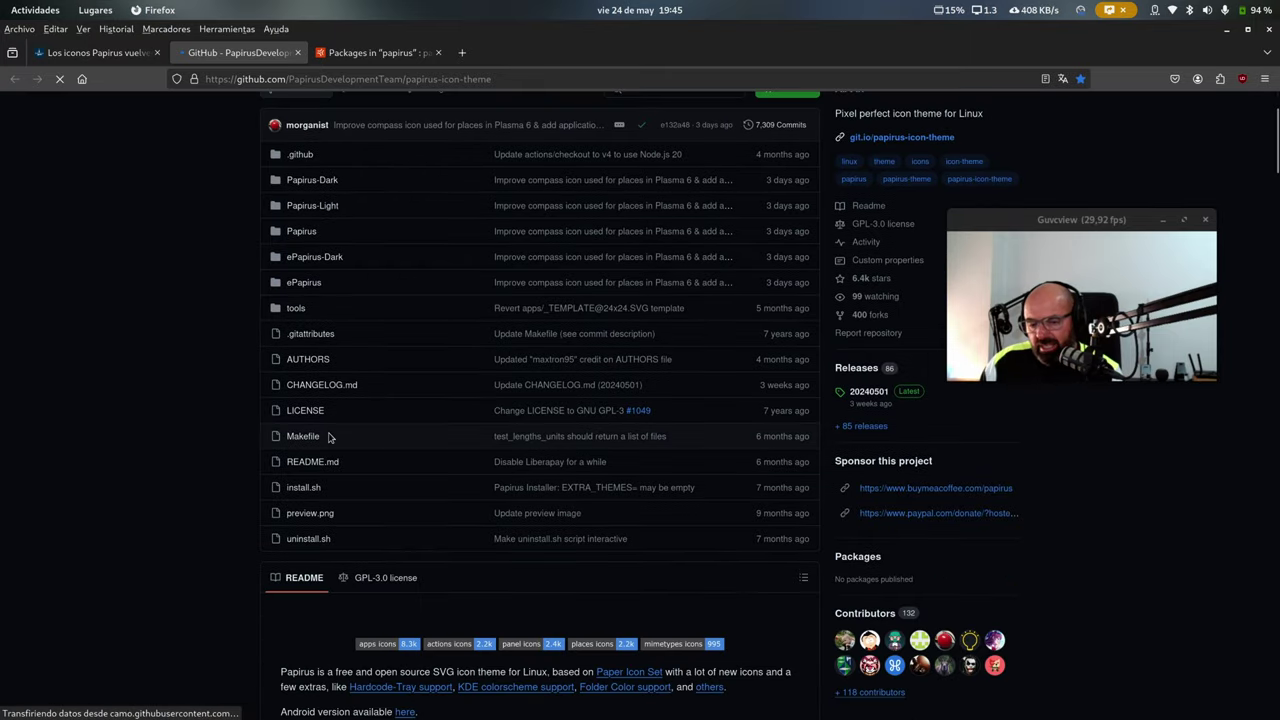
scroll(326, 420, down, 5)
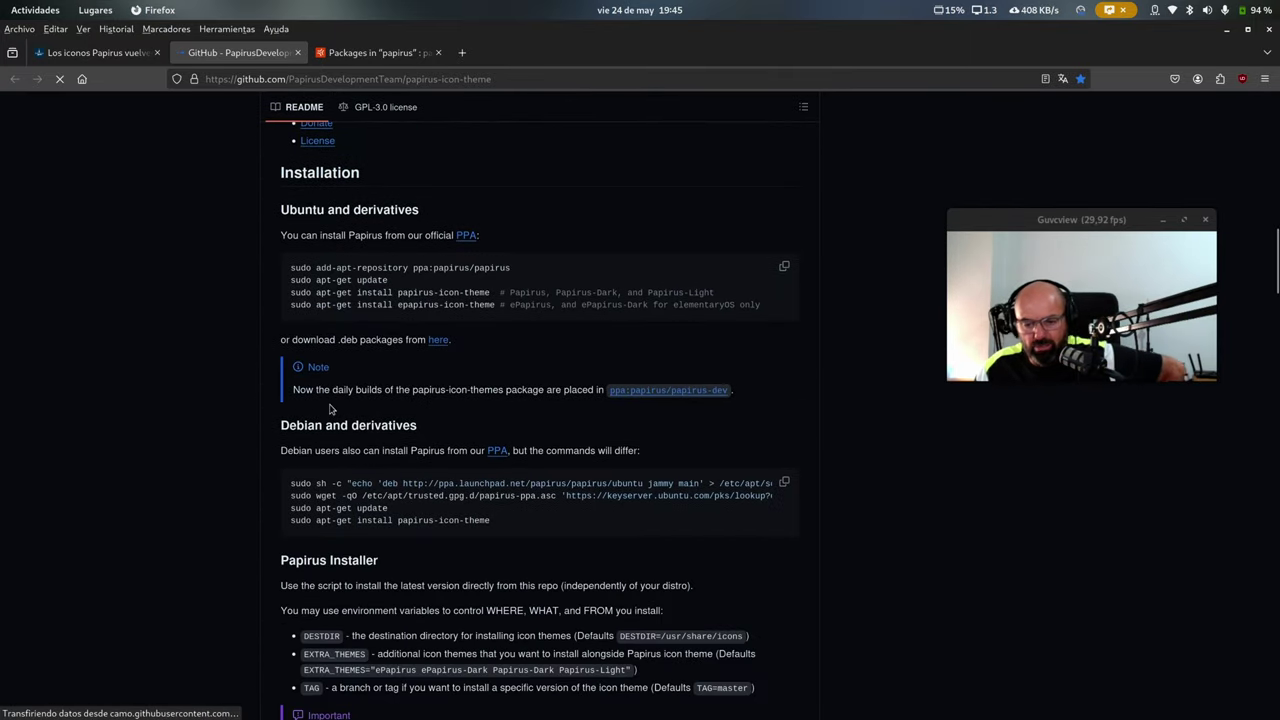
scroll(220, 362, up, 2)
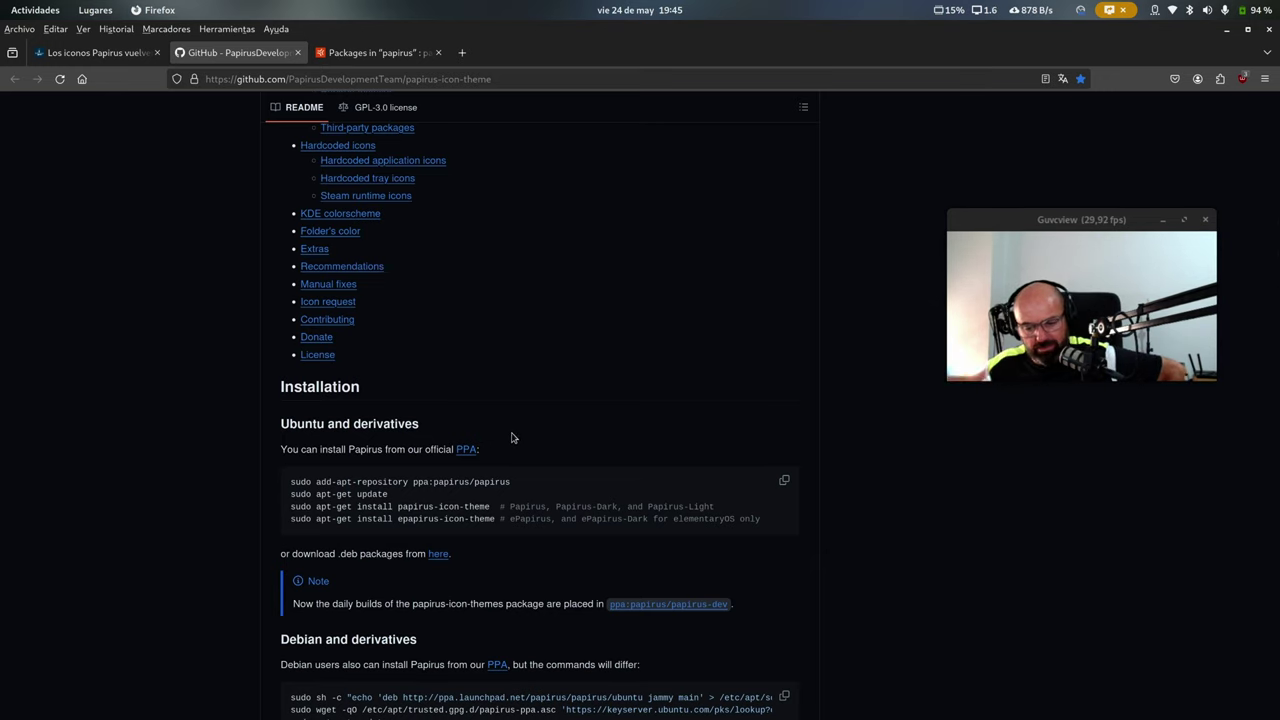
scroll(466, 451, down, 4)
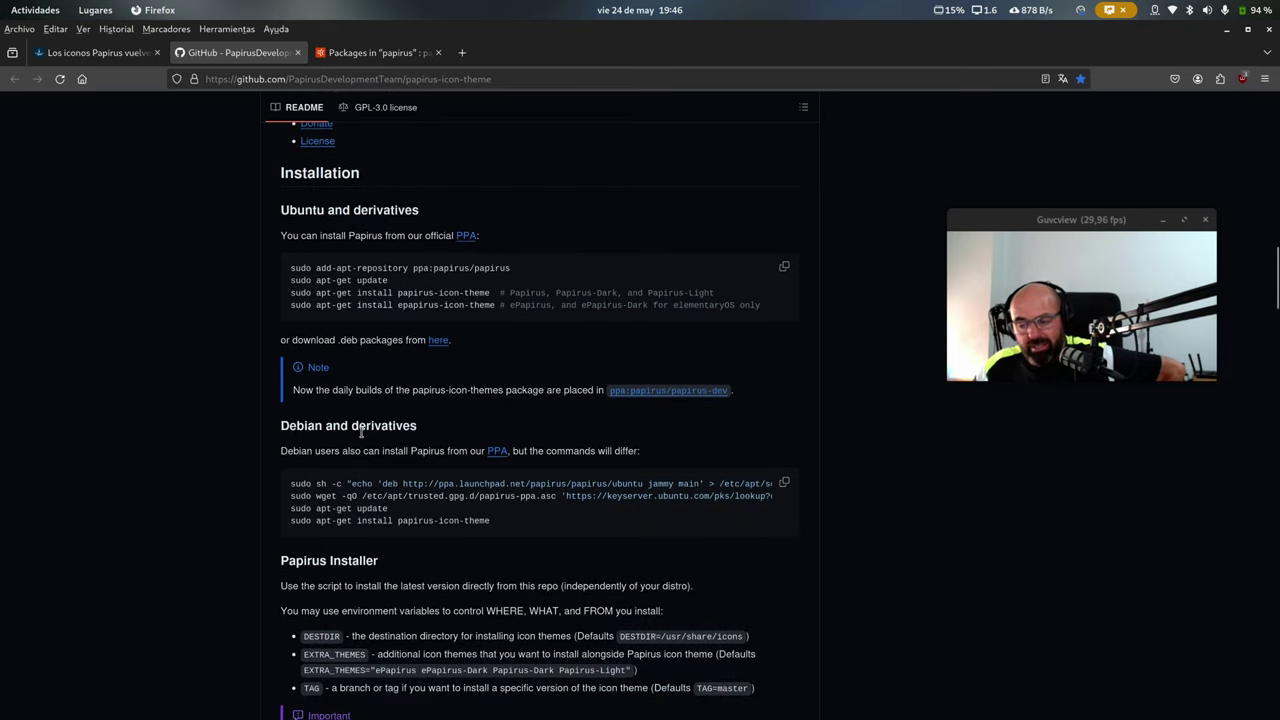
drag(281, 425, 650, 424)
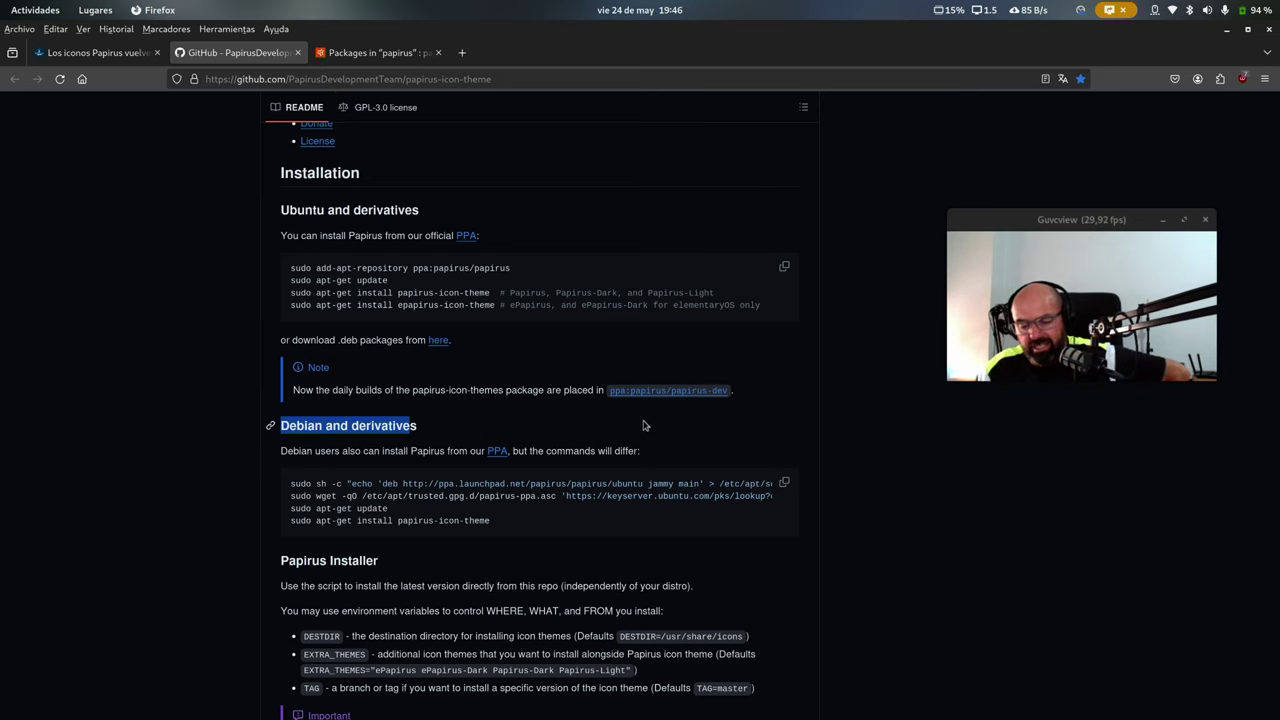
click(645, 425)
drag(418, 427, 279, 426)
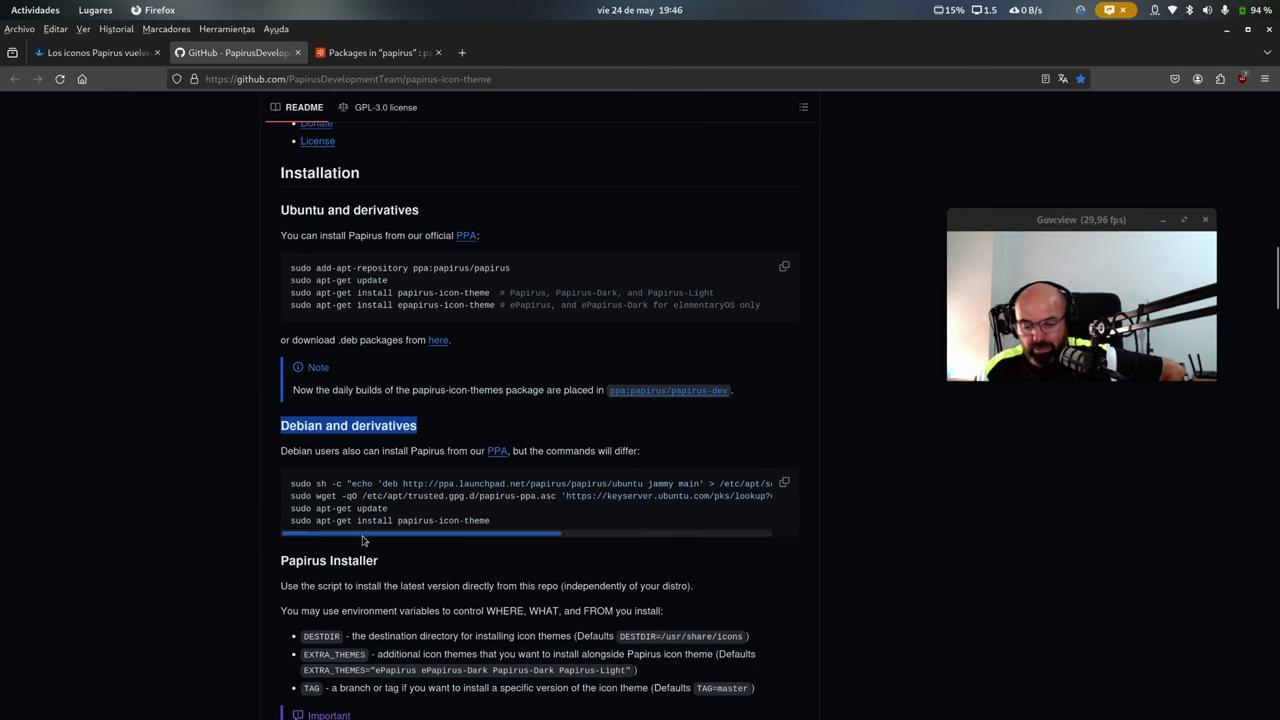
- Examine the full length of the Debian installation commands, including the repository and keyserver lines, and return to their beginning
drag(362, 536, 287, 555)
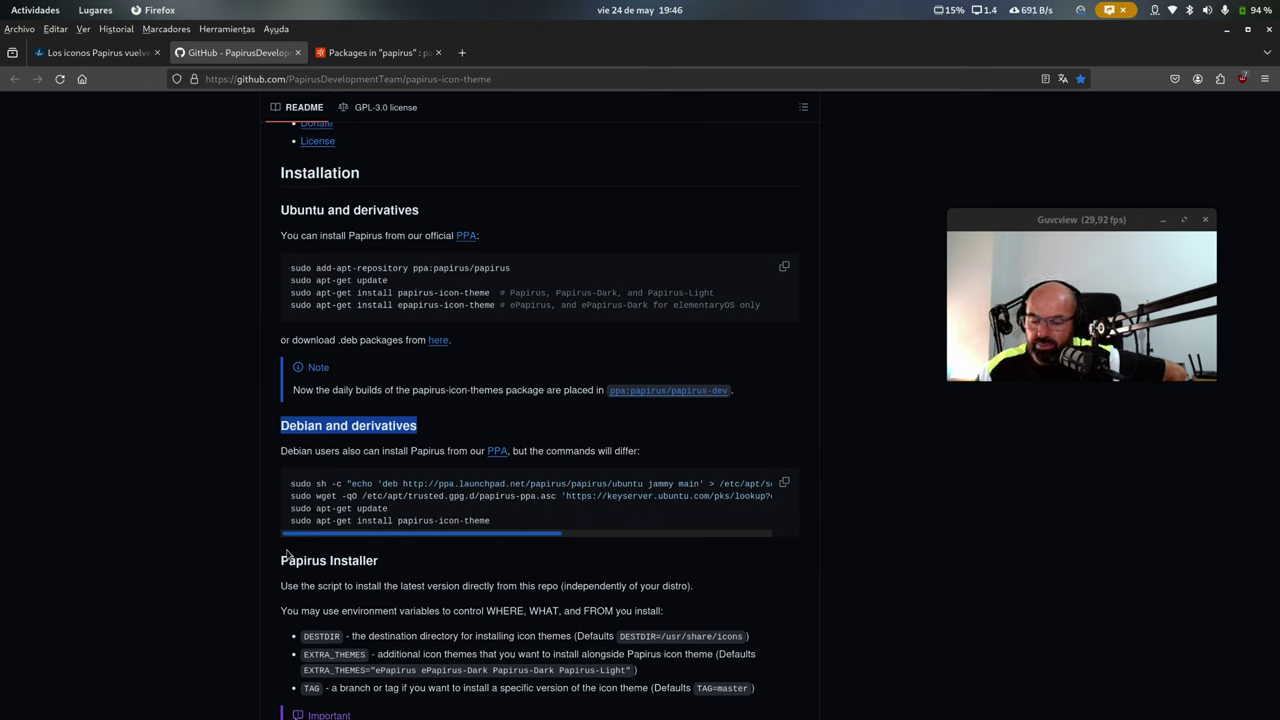
drag(361, 533, 571, 533)
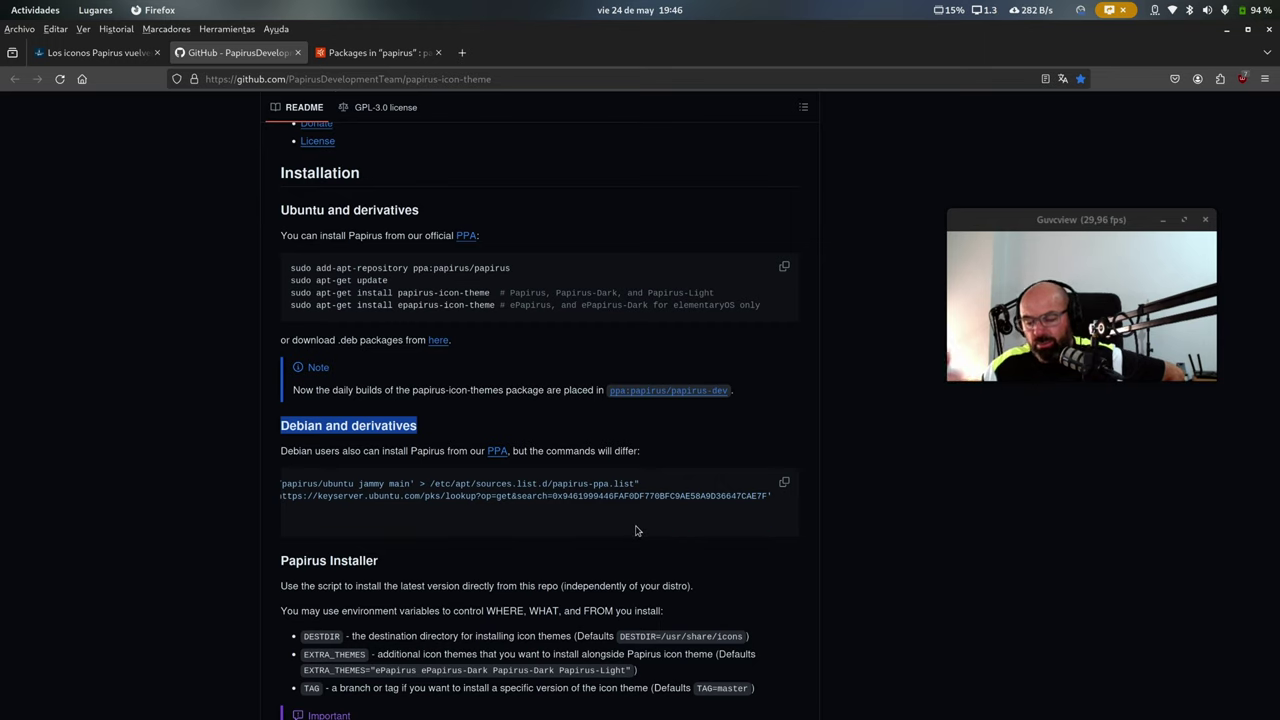
drag(635, 533, 428, 555)
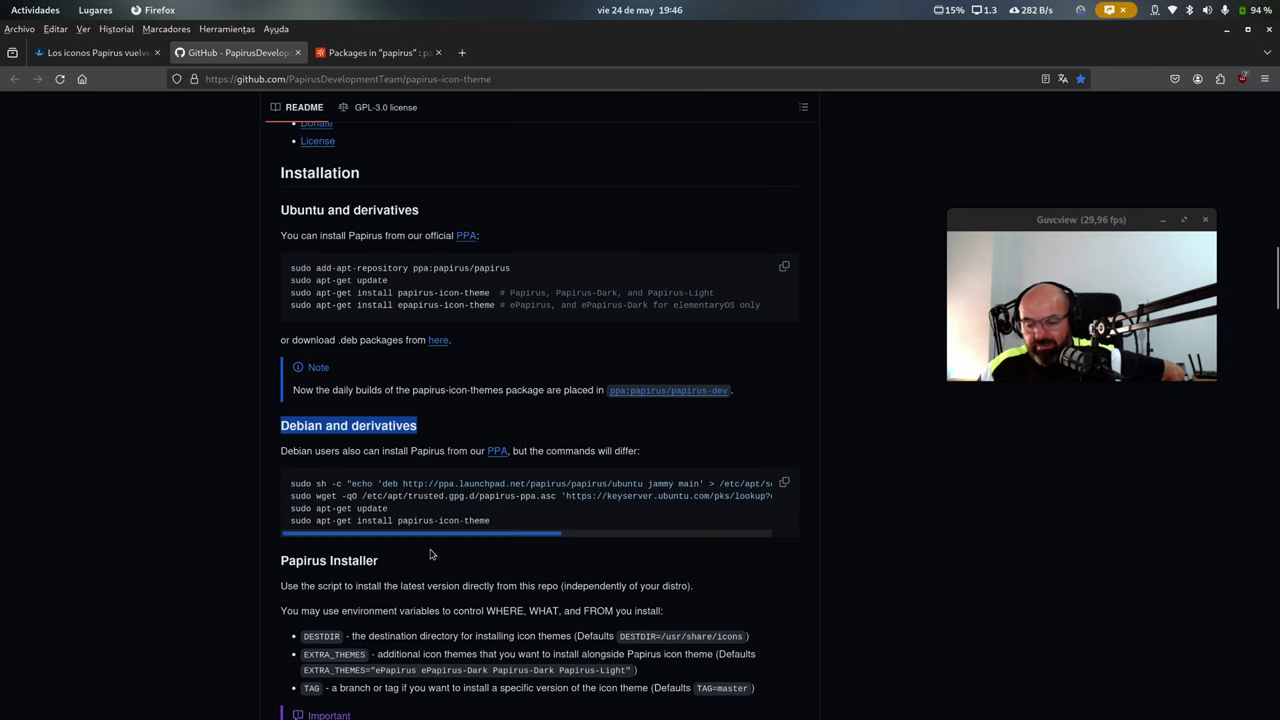